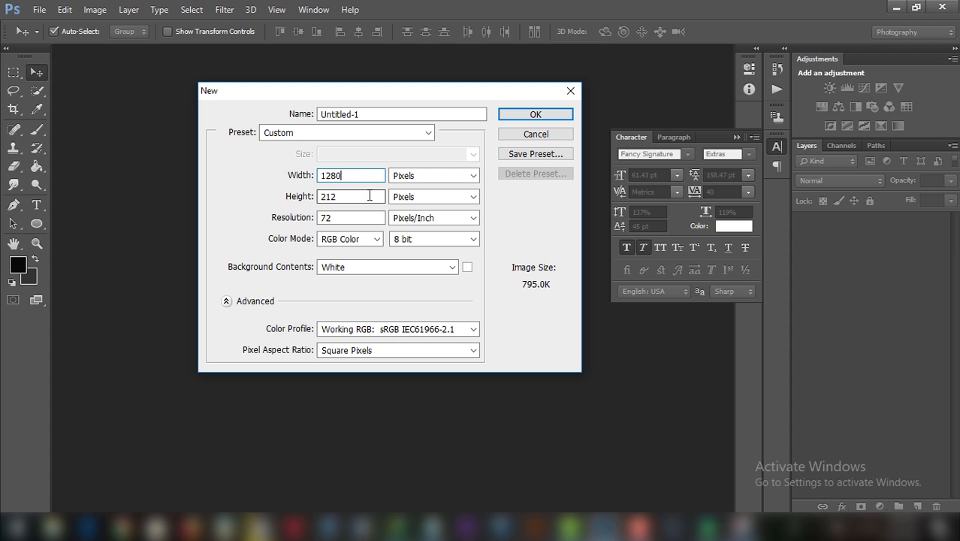
# Create a new 1280×720 document at 300 resolution.
pyautogui.doubleClick(367, 197)
pyautogui.write('720')
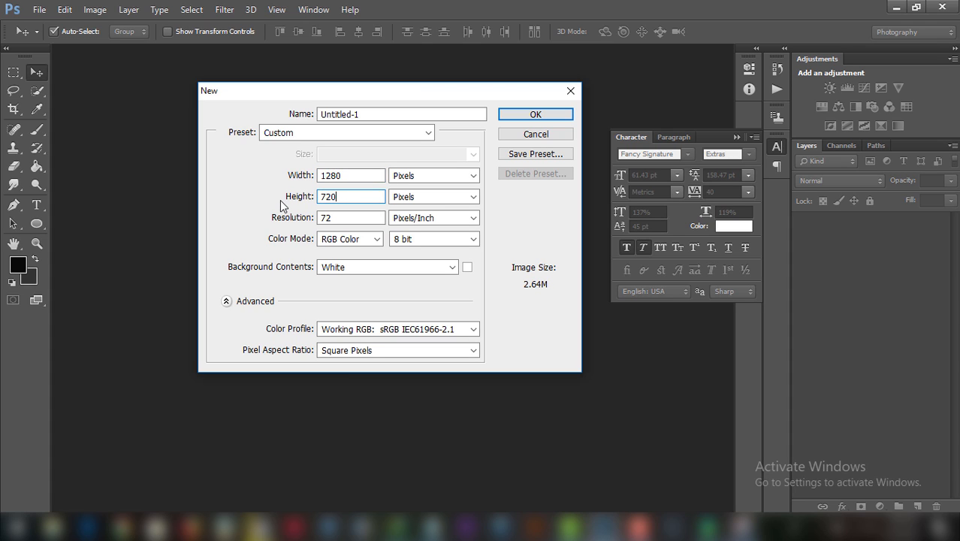
pyautogui.press('Tab')
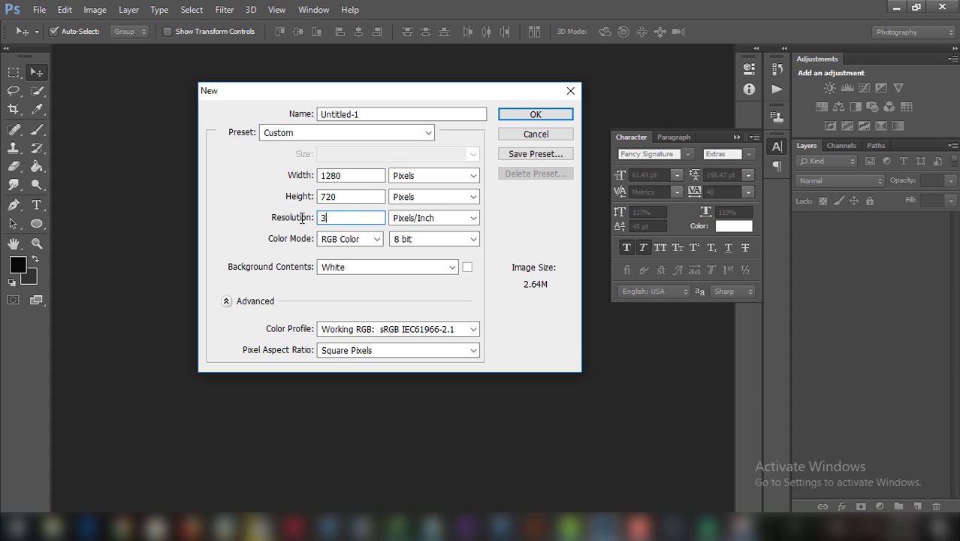
pyautogui.write('300')
pyautogui.click(534, 114)
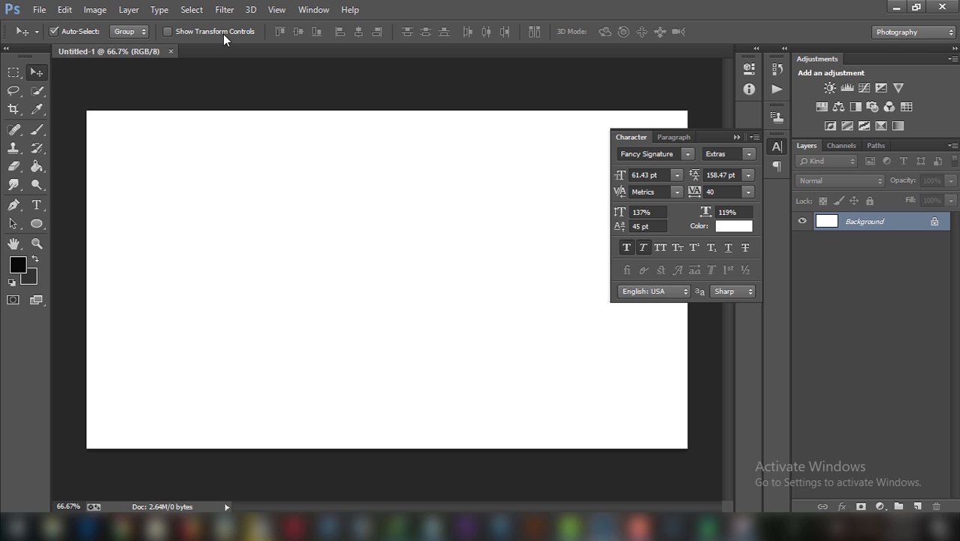
# Set the foreground colour to #000000 and fill the canvas with the Paint Bucket.
pyautogui.press('i')
pyautogui.click(24, 264)
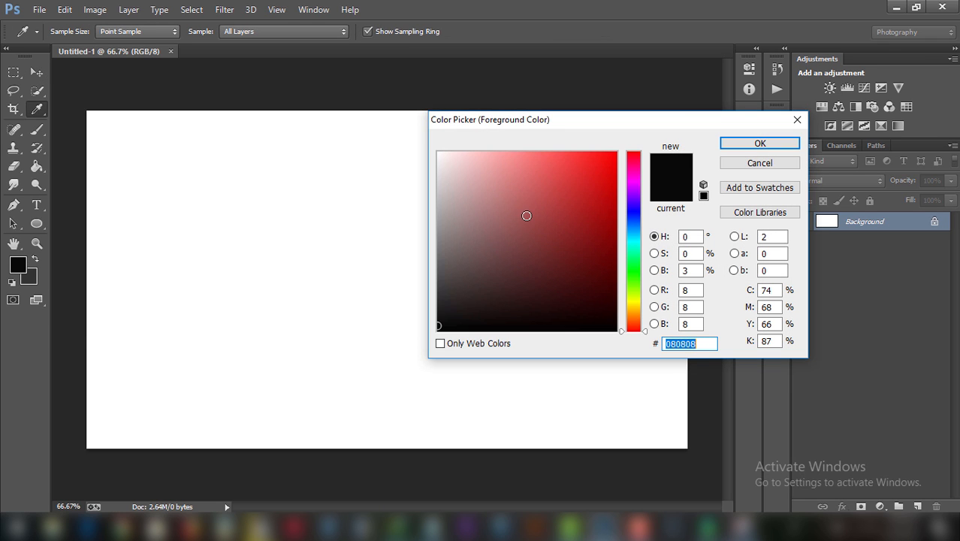
pyautogui.write('000000')
pyautogui.click(729, 143)
pyautogui.press('v')
pyautogui.click(37, 166)
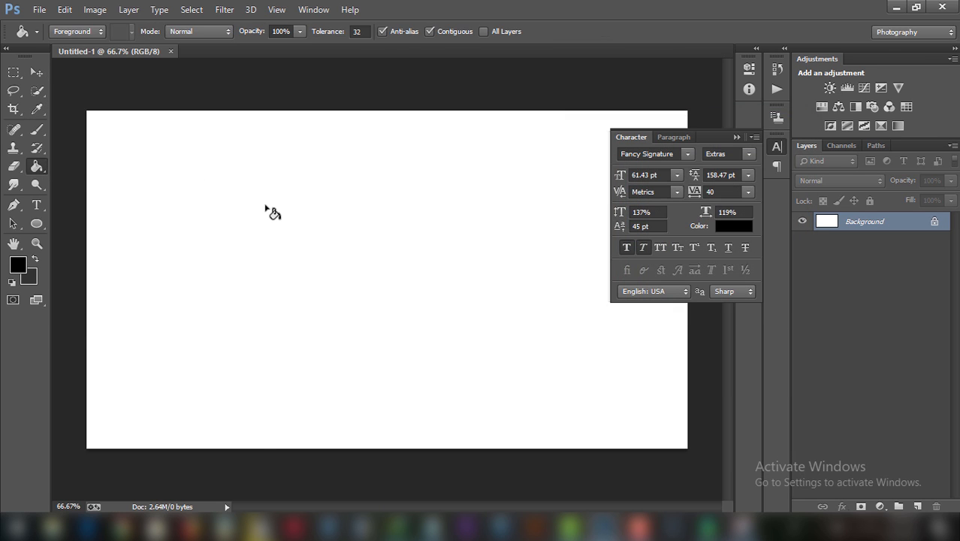
pyautogui.click(267, 209)
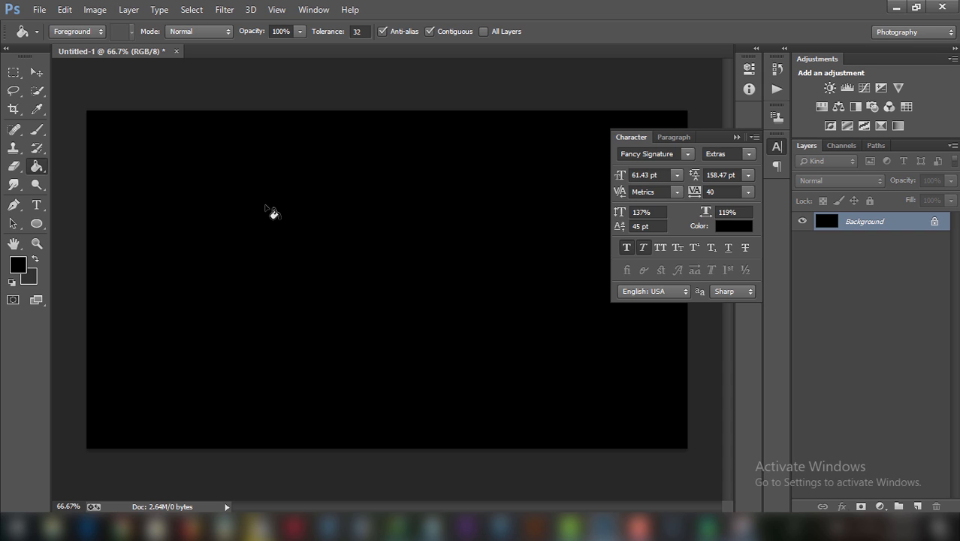
# Choose the Horizontal Type tool with the Fancy Signature font in Extras style.
pyautogui.click(38, 205)
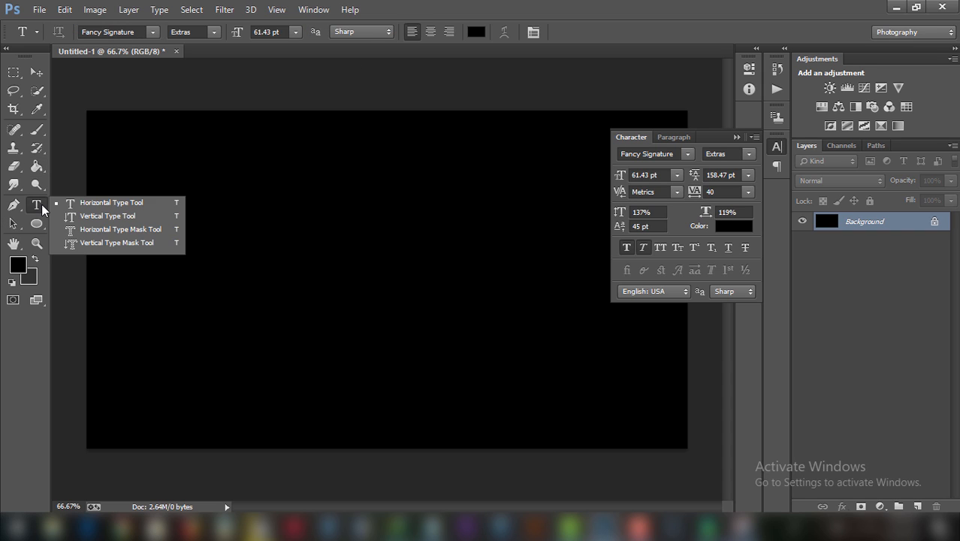
pyautogui.click(107, 203)
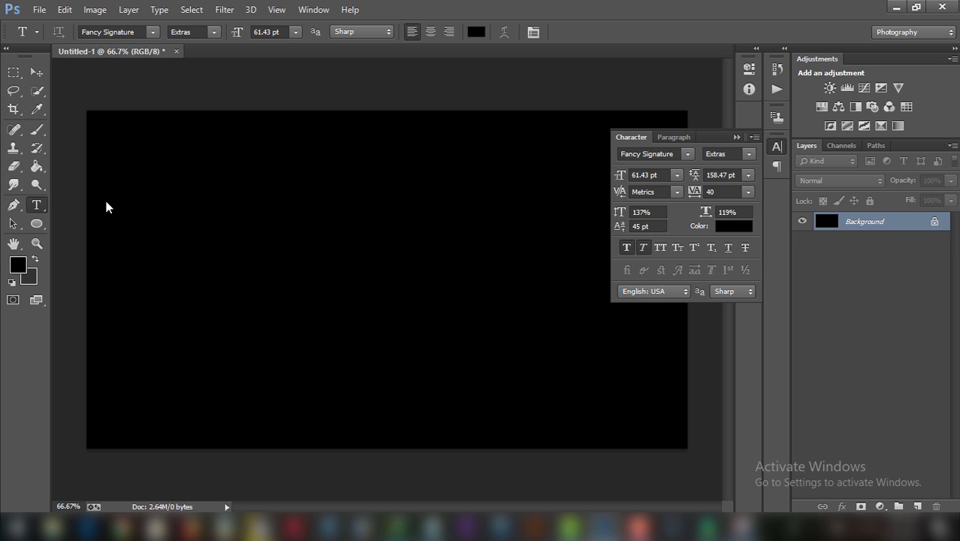
pyautogui.click(153, 31)
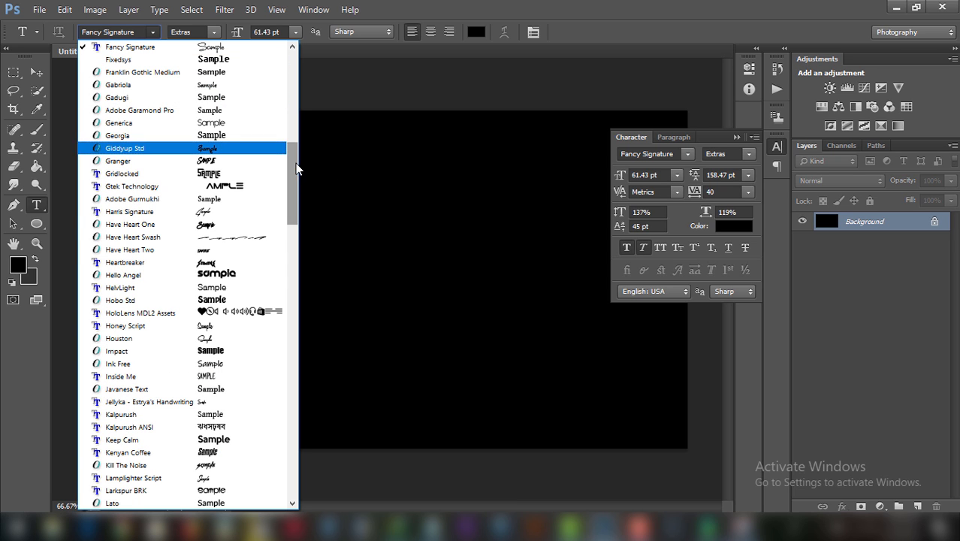
pyautogui.scroll(4, 293, 142)
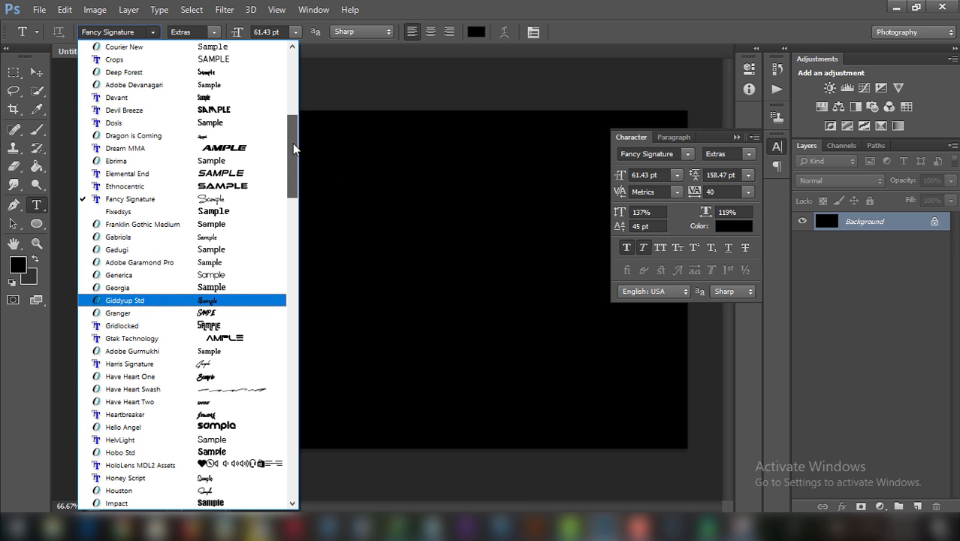
pyautogui.click(163, 200)
pyautogui.click(214, 33)
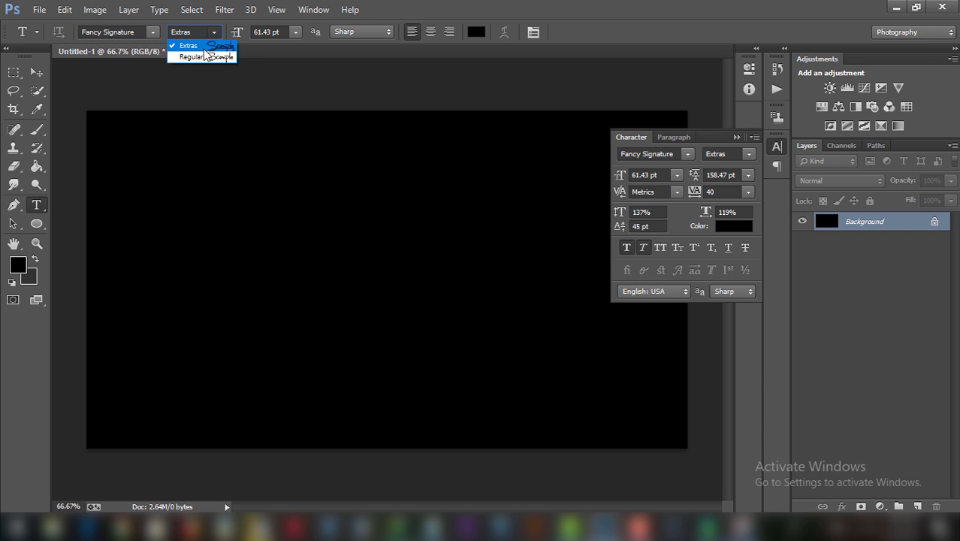
pyautogui.click(205, 47)
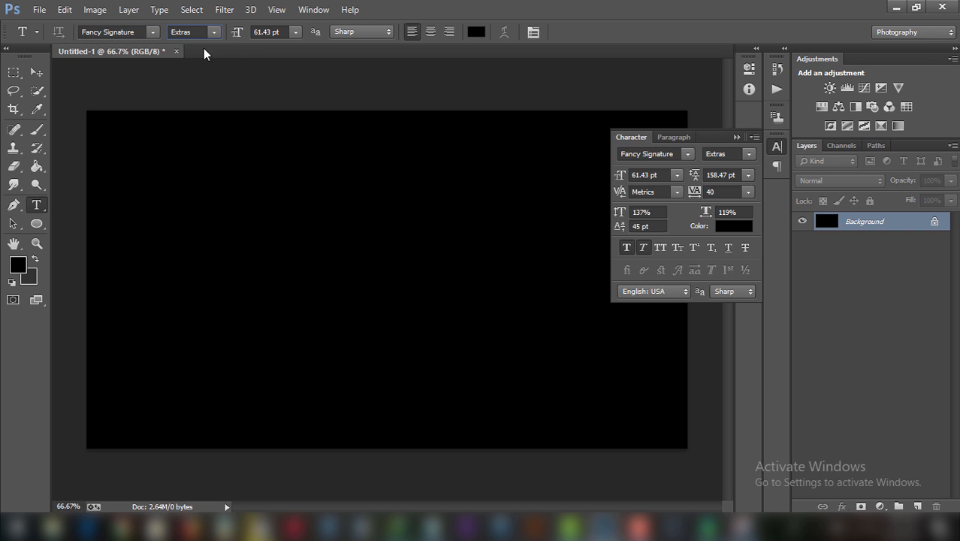
# Type the first letter on the canvas, colour it white, and shift it left and down.
pyautogui.click(265, 284)
pyautogui.write('S')
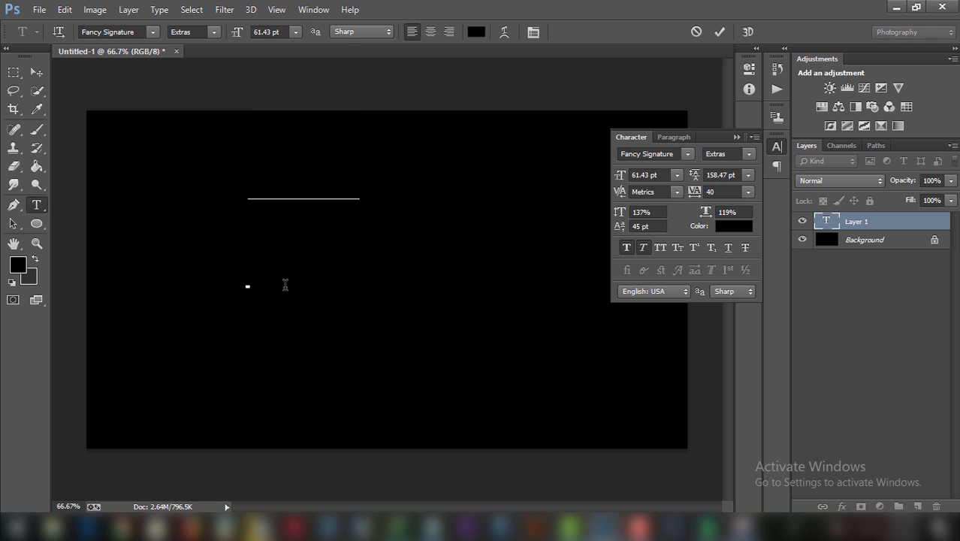
pyautogui.hotkey('ctrl', 'a')
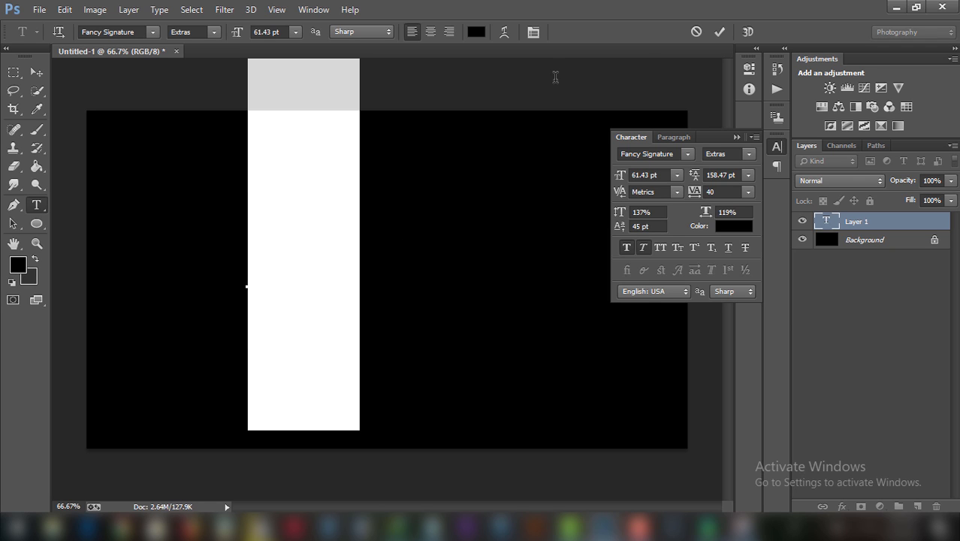
pyautogui.click(477, 32)
pyautogui.moveTo(472, 172); pyautogui.dragTo(367, 110)
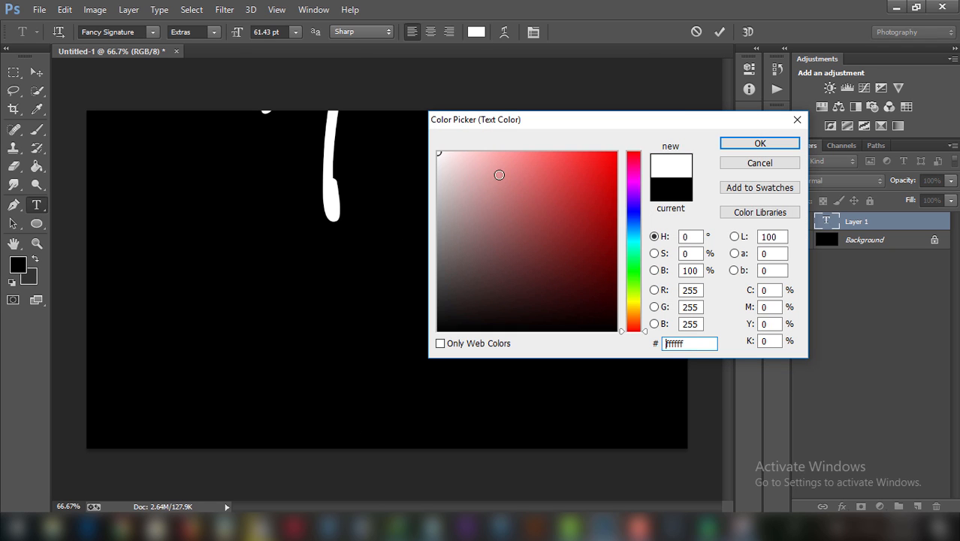
pyautogui.click(795, 148)
pyautogui.moveTo(407, 157); pyautogui.dragTo(335, 205)
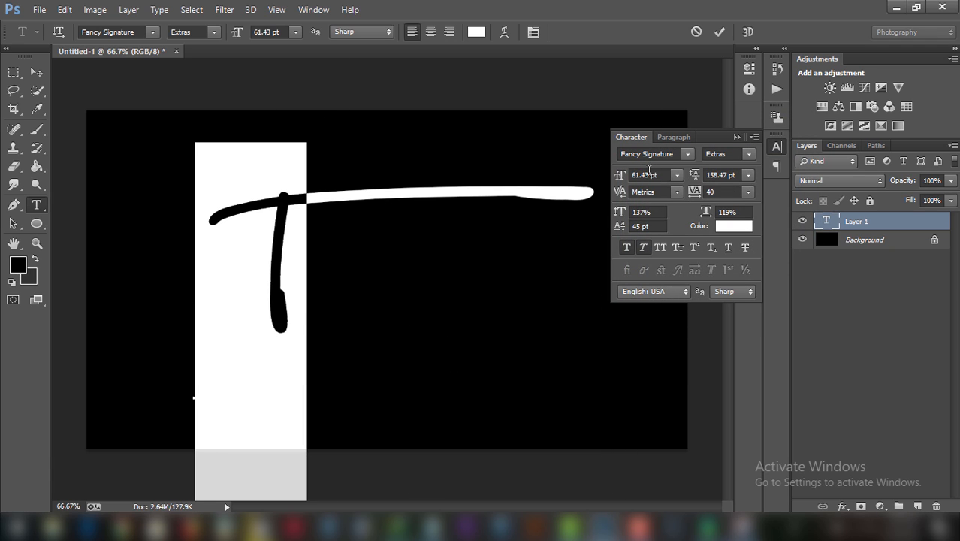
# Set the text's font size to 21 pt.
pyautogui.click(620, 176)
pyautogui.write('213')
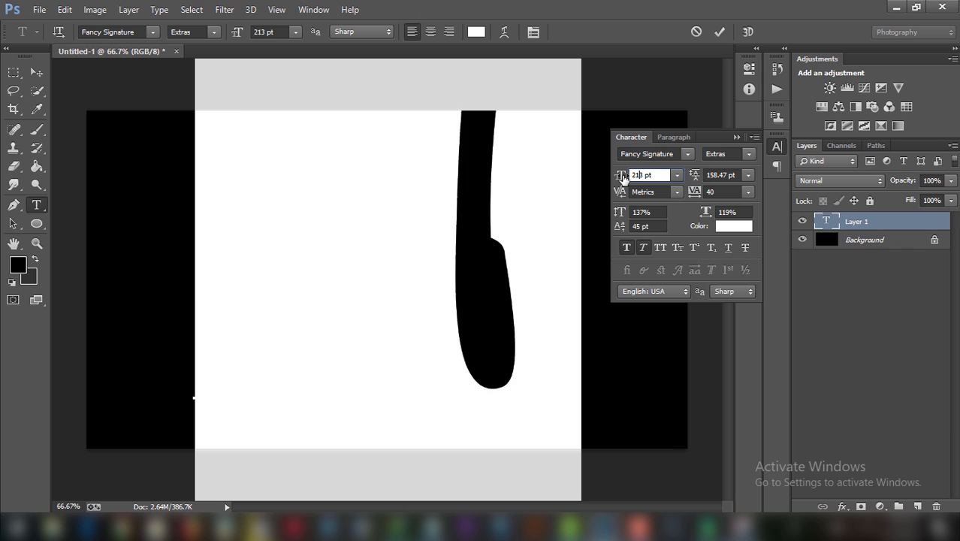
pyautogui.click(616, 179)
pyautogui.write('21')
pyautogui.press('Return')
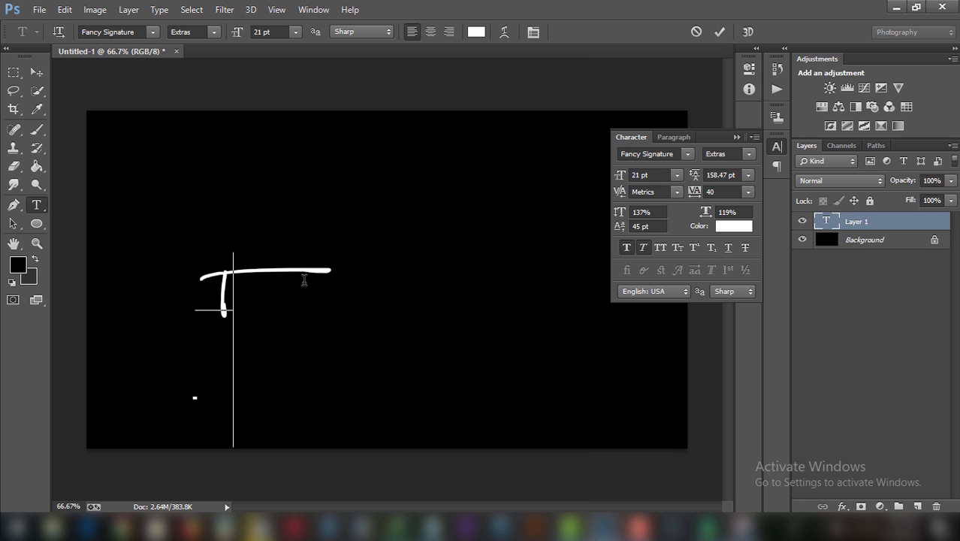
# Type 'apash Editz' to complete 'Tapash Editz', nudge it right and up, and commit.
pyautogui.write('apash')
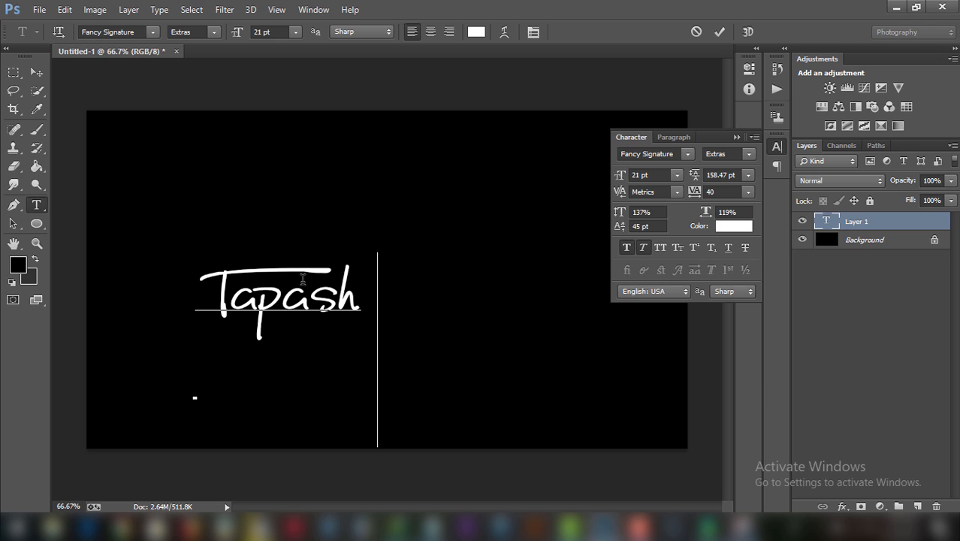
pyautogui.write(' Editz')
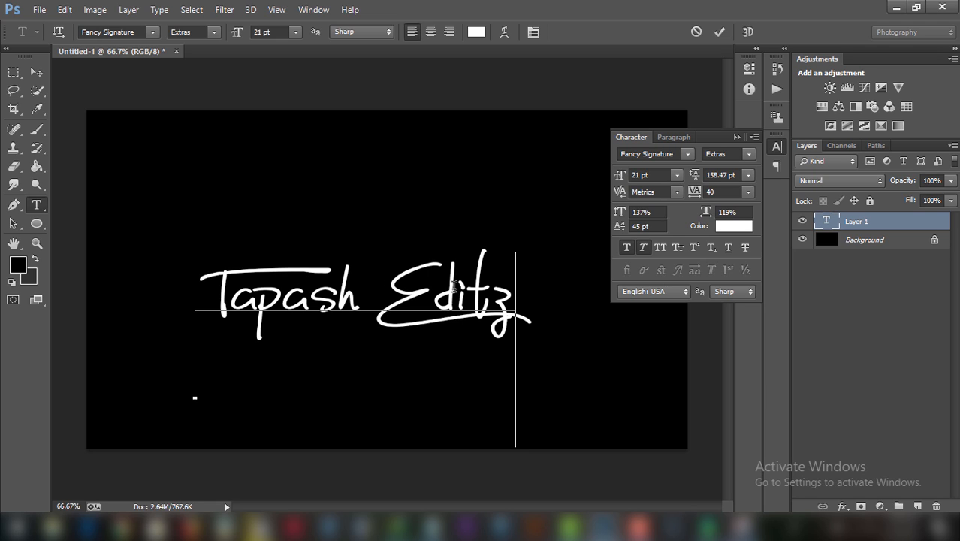
pyautogui.moveTo(464, 293); pyautogui.dragTo(480, 283)
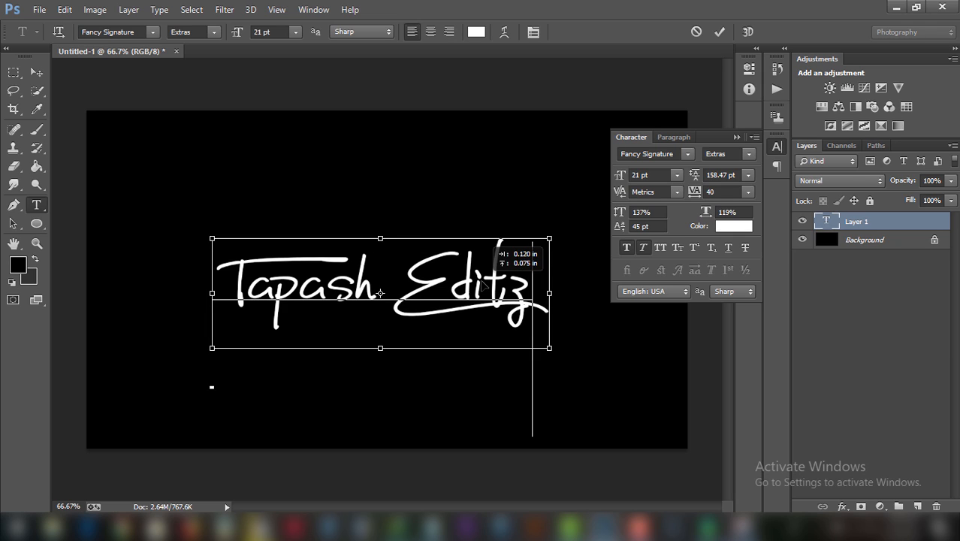
pyautogui.click(718, 34)
pyautogui.click(737, 138)
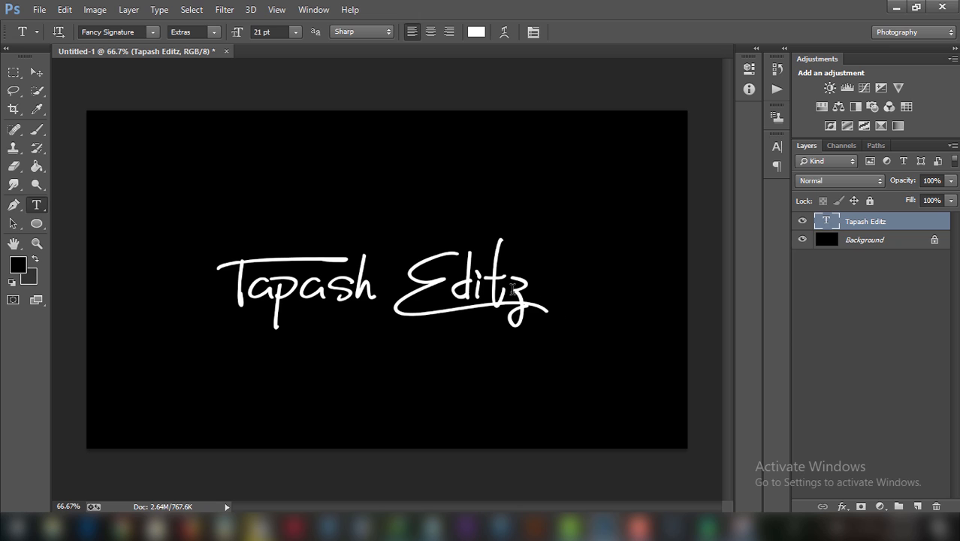
# Move the signature up toward the centre and tweak its font size in the Character panel.
pyautogui.moveTo(484, 299)
pyautogui.mouseDown()
pyautogui.moveTo(487, 272)
pyautogui.moveTo(487, 289)
pyautogui.mouseUp()
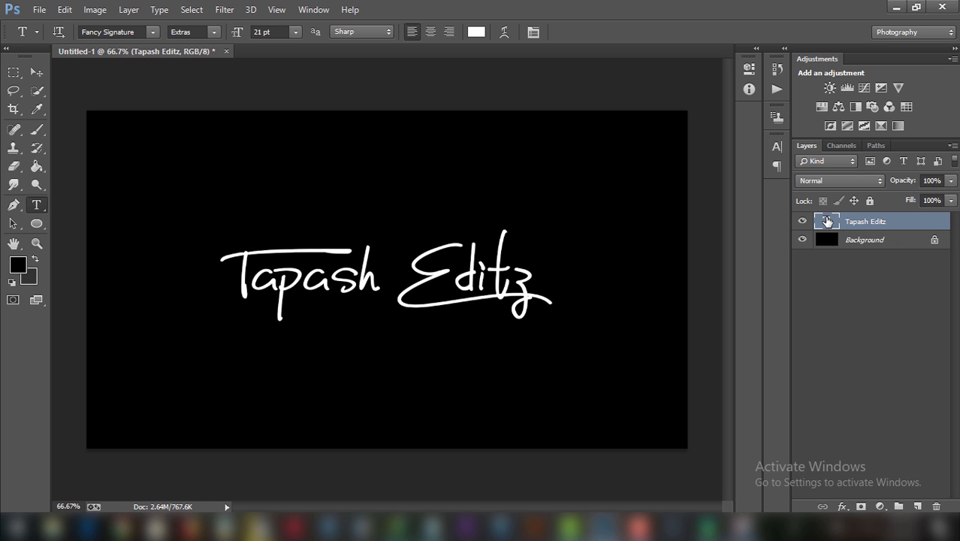
pyautogui.click(534, 33)
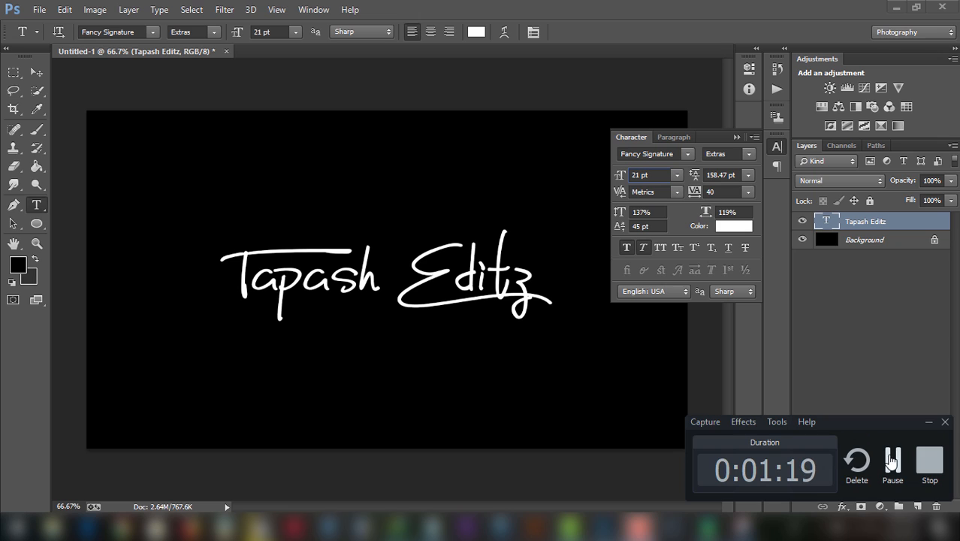
pyautogui.click(658, 176)
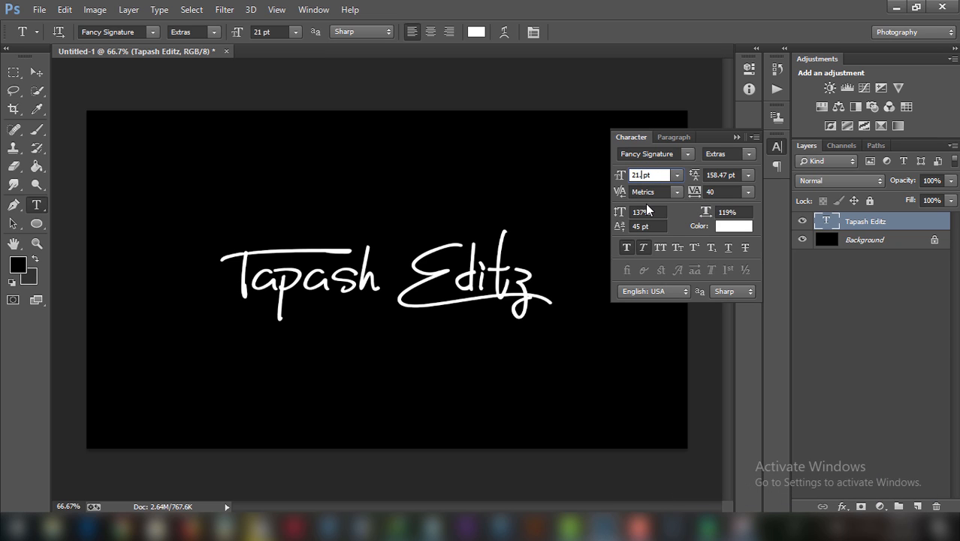
pyautogui.write('.8')
# Set the leading to 60 pt, then reduce it to 55 pt for the whole line.
pyautogui.click(722, 174)
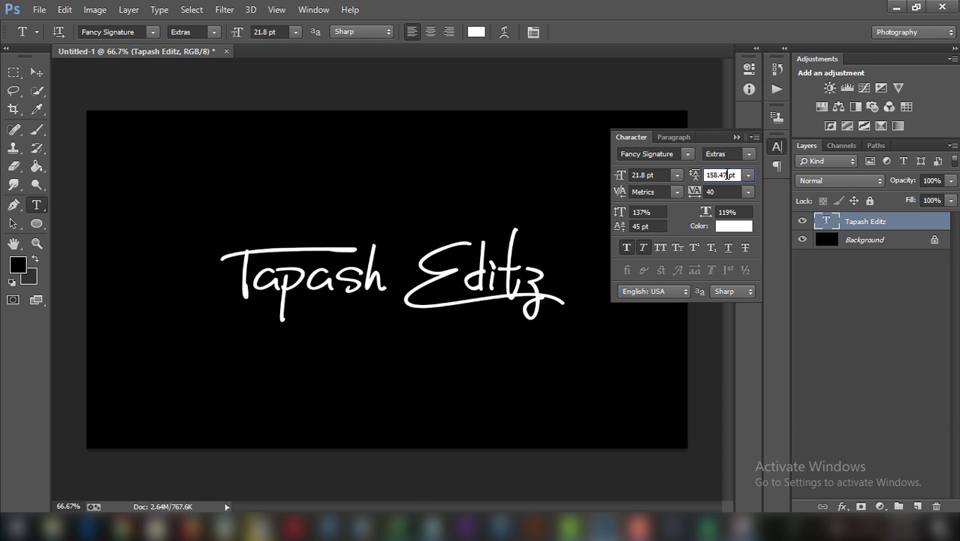
pyautogui.click(748, 175)
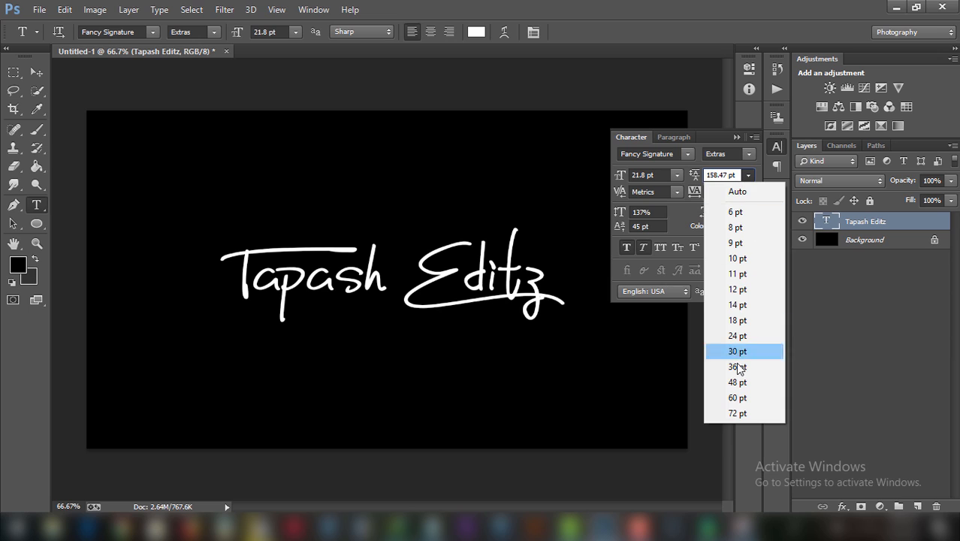
pyautogui.click(737, 396)
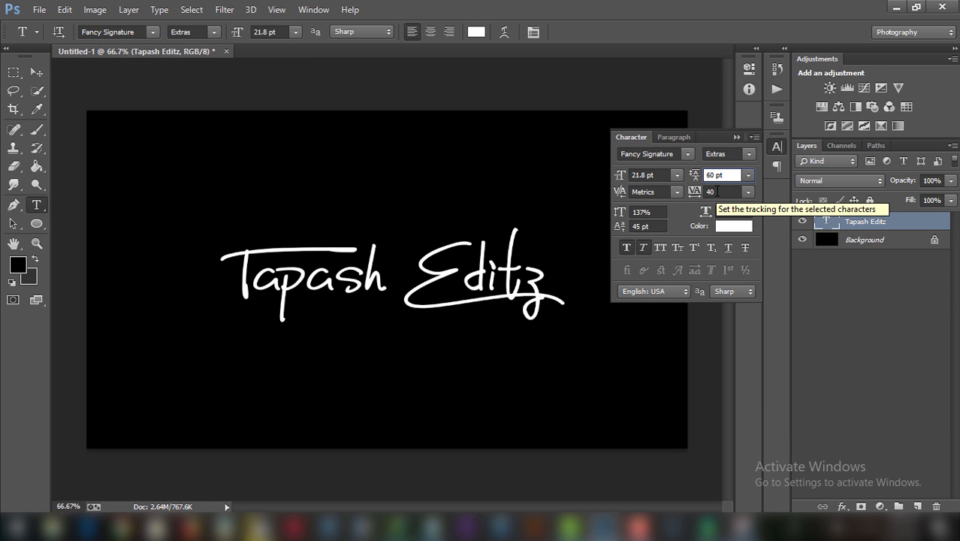
pyautogui.moveTo(695, 176); pyautogui.dragTo(694, 178)
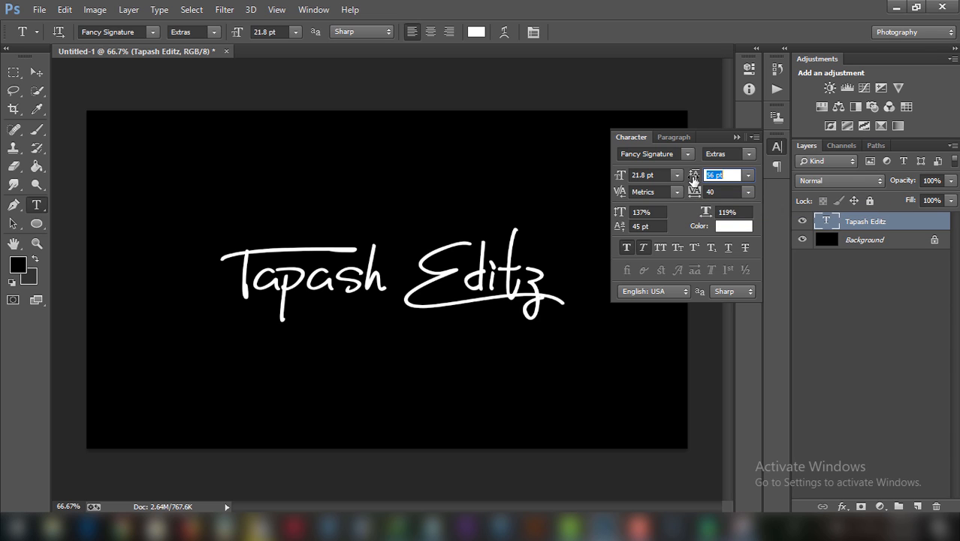
pyautogui.moveTo(555, 282); pyautogui.dragTo(215, 378)
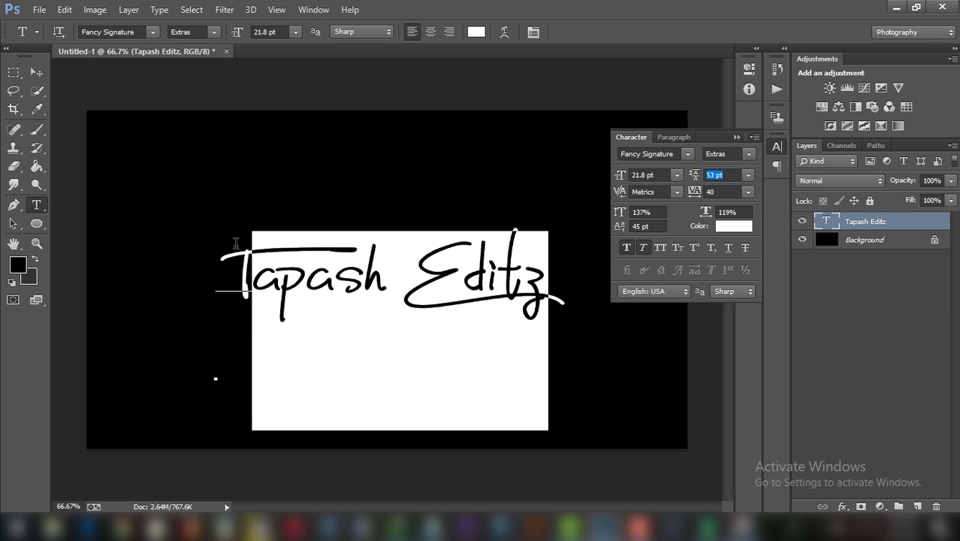
pyautogui.click(713, 174)
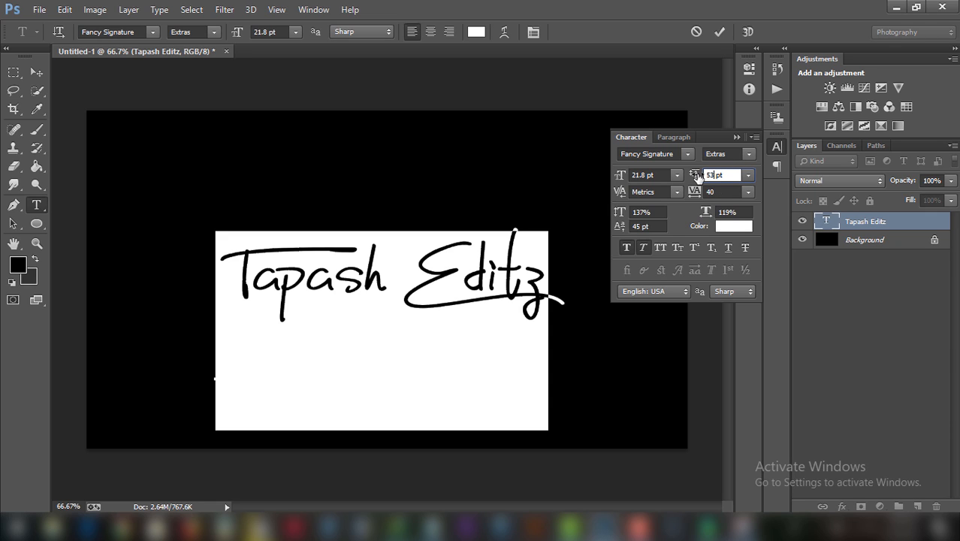
pyautogui.click(563, 262)
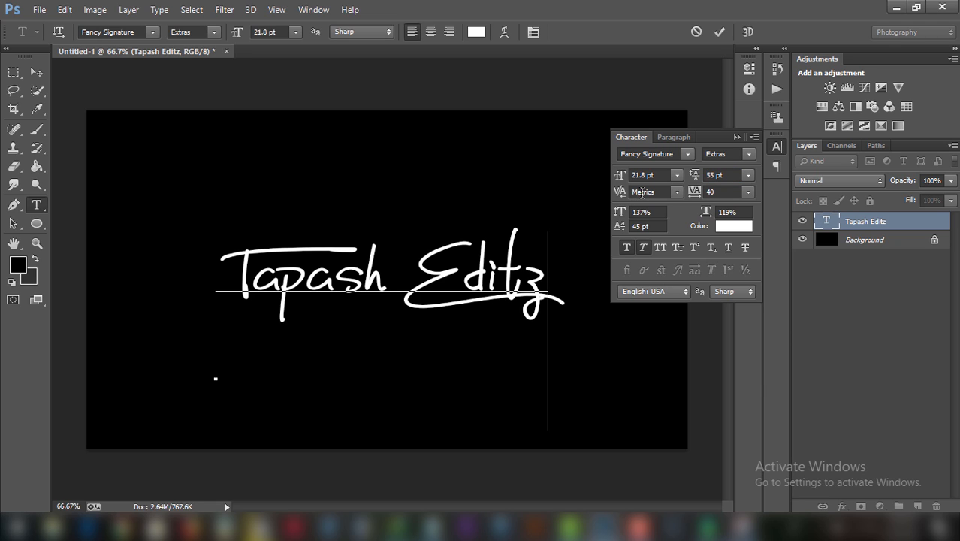
pyautogui.moveTo(697, 194)
pyautogui.mouseDown()
pyautogui.moveTo(712, 194)
pyautogui.moveTo(691, 192)
pyautogui.mouseUp()
pyautogui.hotkey('ctrl', 'a')
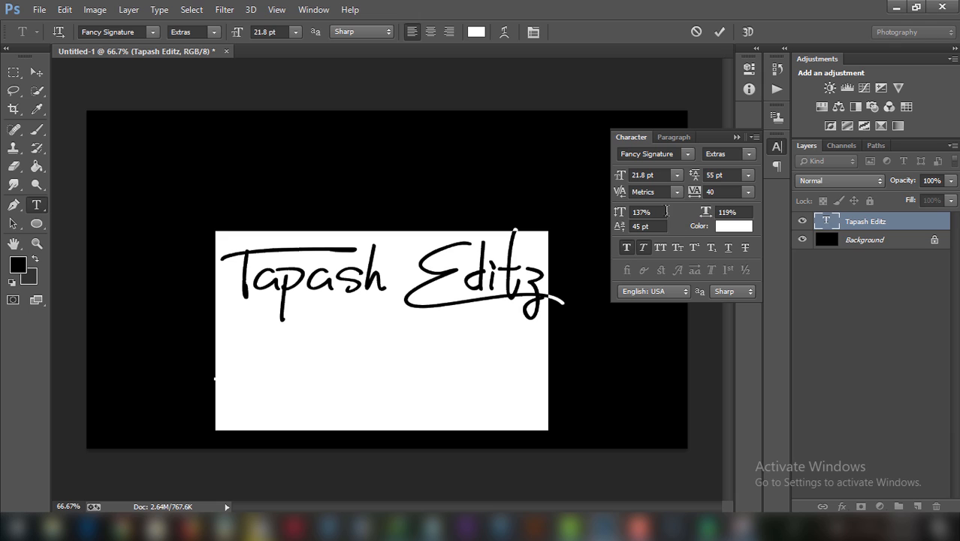
pyautogui.click(665, 212)
pyautogui.click(628, 245)
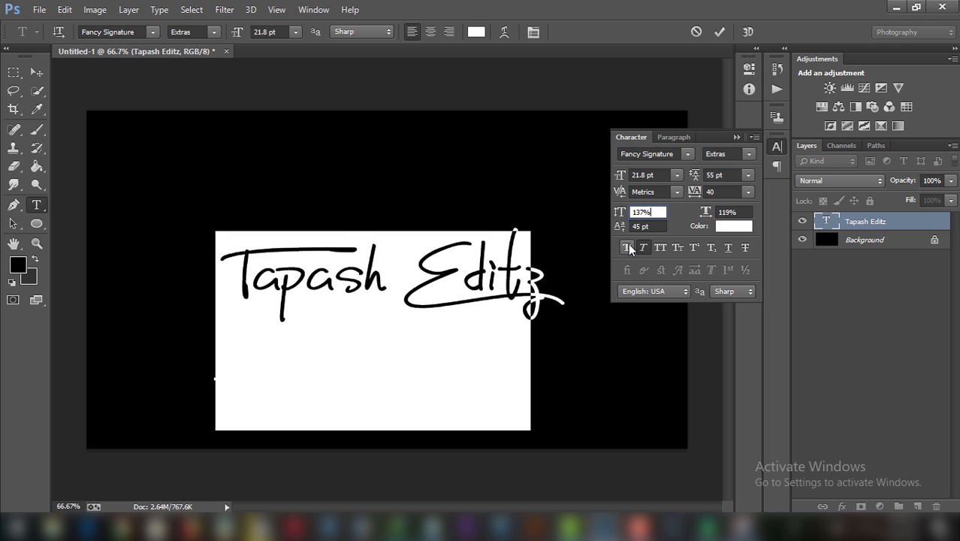
pyautogui.click(628, 245)
pyautogui.click(645, 247)
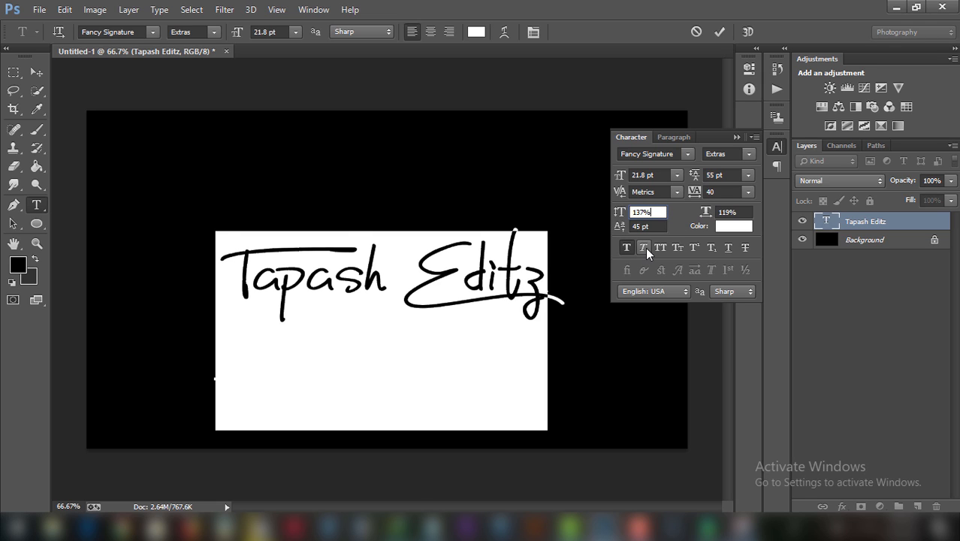
pyautogui.click(646, 247)
pyautogui.click(658, 250)
pyautogui.click(659, 249)
pyautogui.click(527, 247)
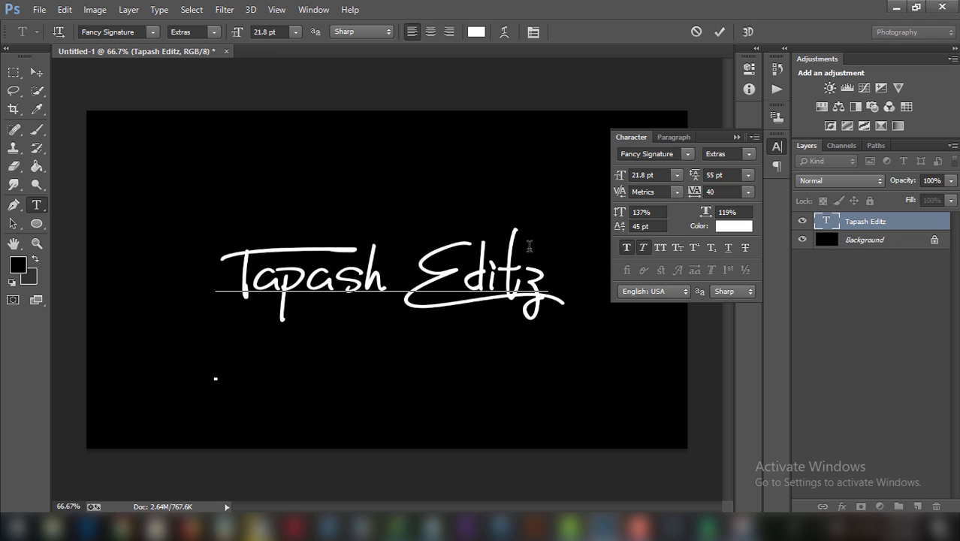
# Commit the text, check the background transparency, and hide the Tapash Editz layer.
pyautogui.click(737, 137)
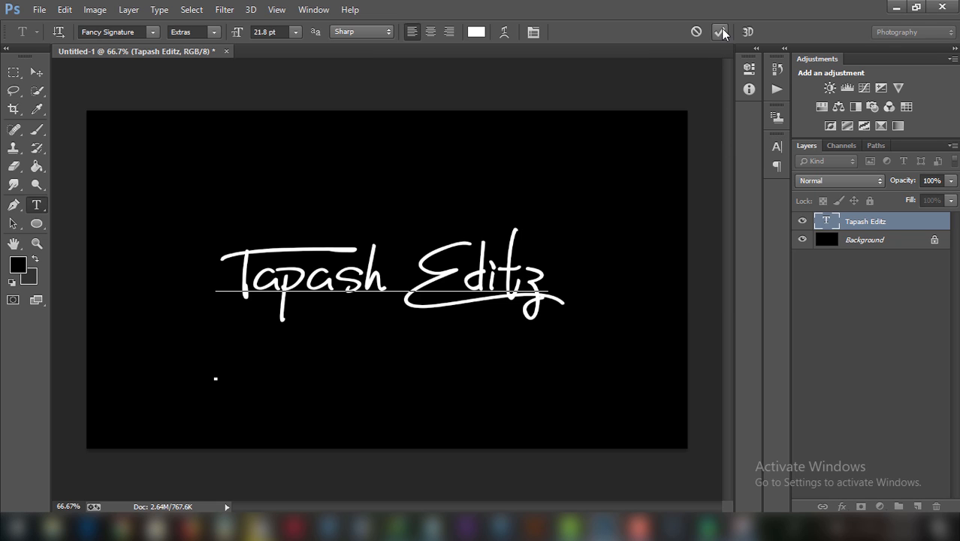
pyautogui.click(720, 31)
pyautogui.click(39, 69)
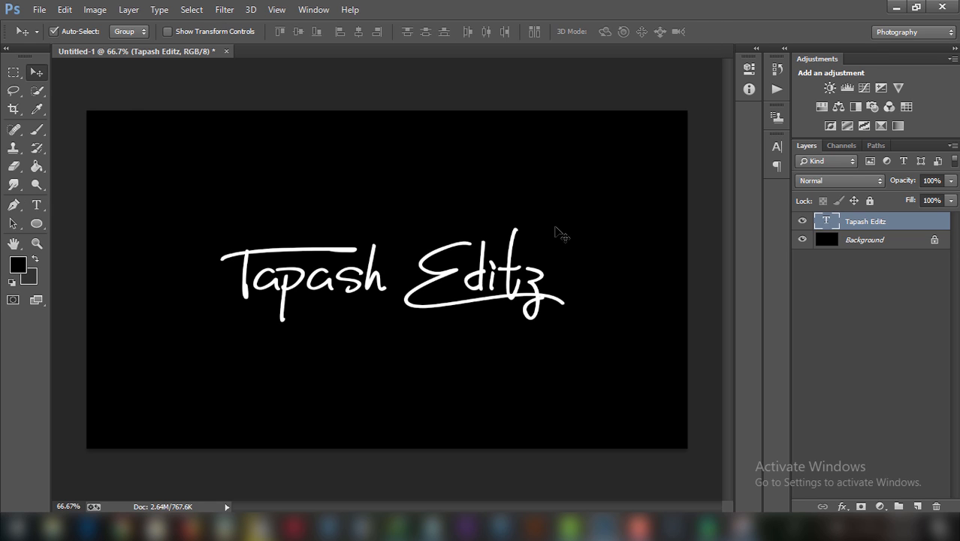
pyautogui.click(800, 239)
pyautogui.click(802, 240)
pyautogui.click(802, 221)
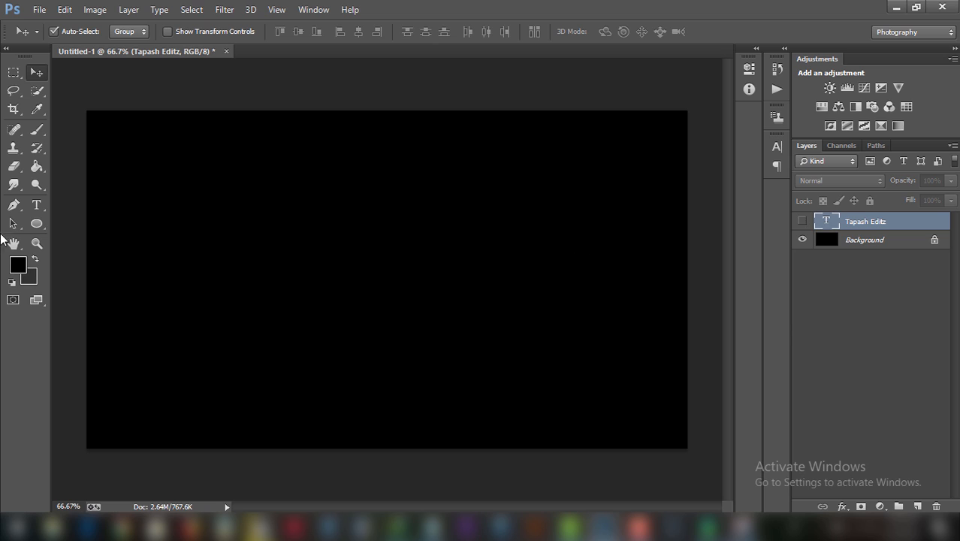
# Type a second signature name, move it down to the canvas centre, and commit.
pyautogui.click(45, 201)
pyautogui.click(235, 270)
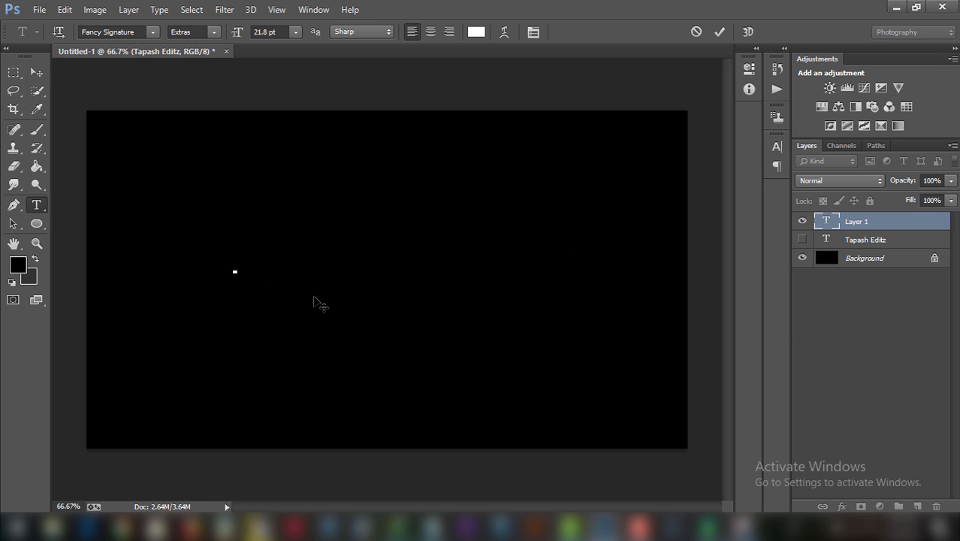
pyautogui.write('a')
pyautogui.press('BackSpace')
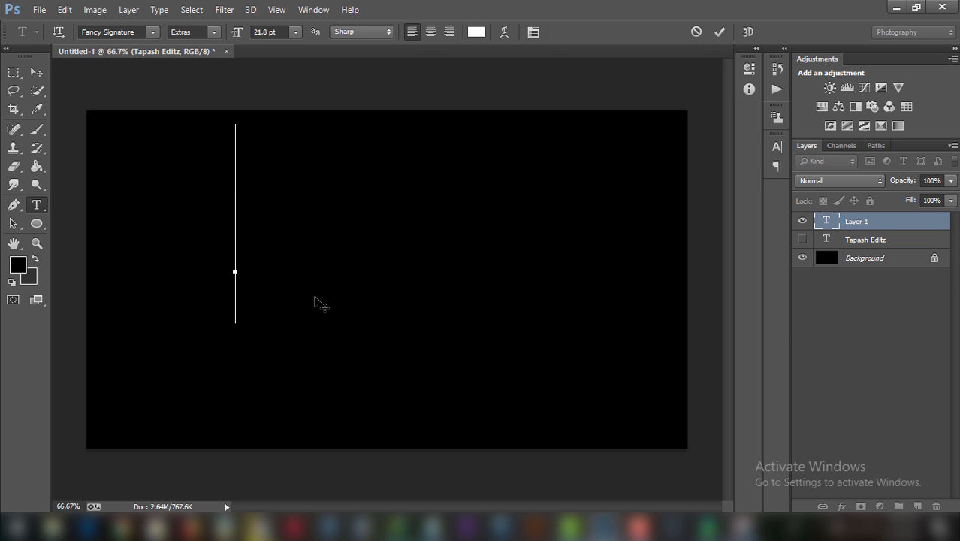
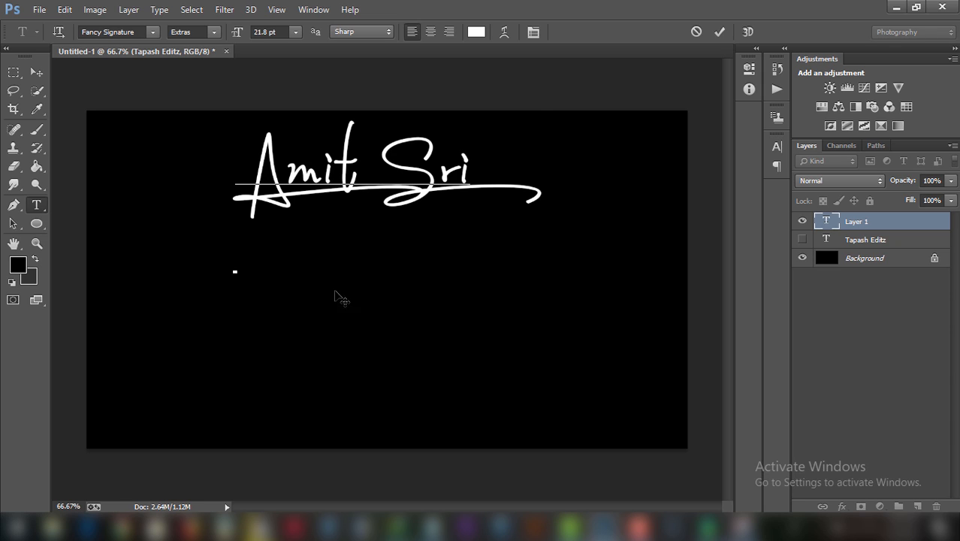
pyautogui.press('ctrl')
pyautogui.moveTo(441, 172); pyautogui.dragTo(436, 274)
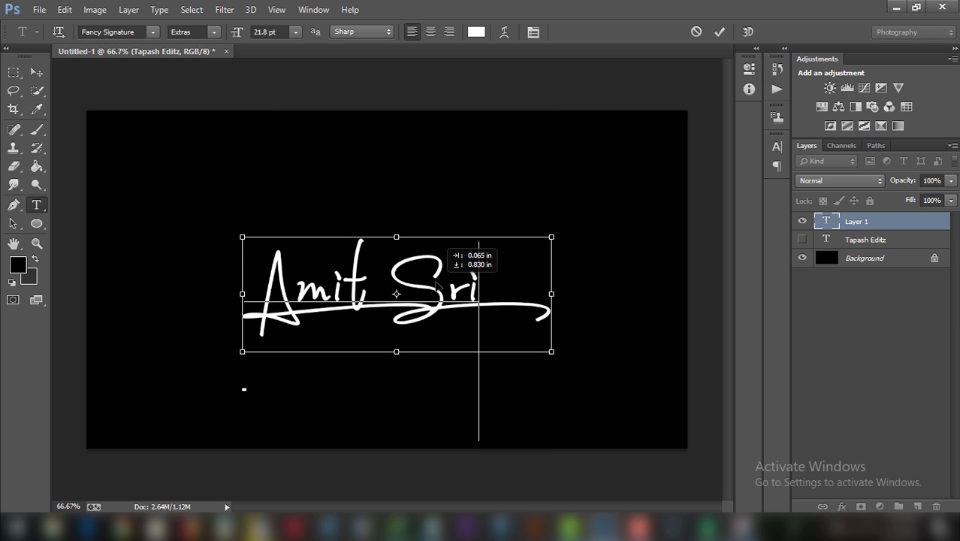
pyautogui.click(720, 32)
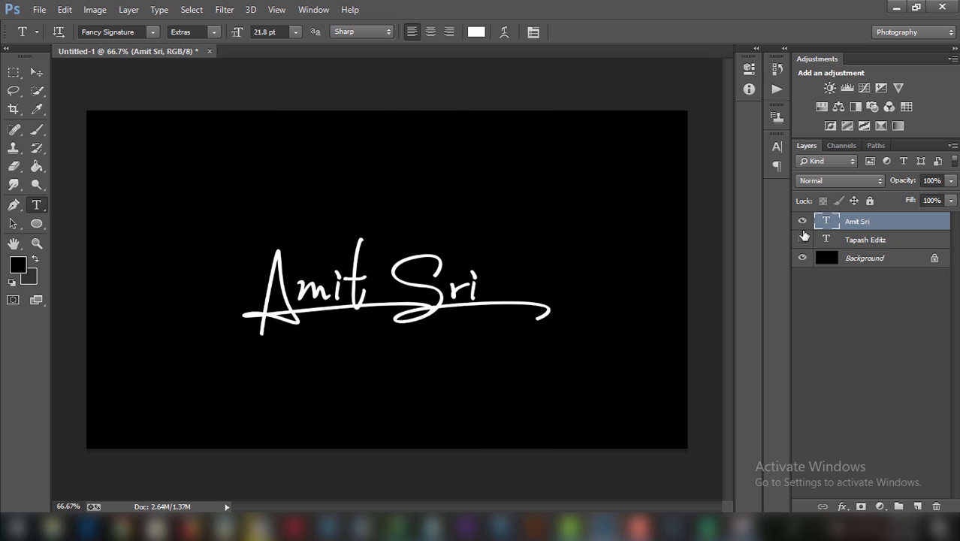
# Leave only the Tapash Editz layer visible and hide the black Background layer.
pyautogui.click(802, 221)
pyautogui.click(802, 239)
pyautogui.click(803, 221)
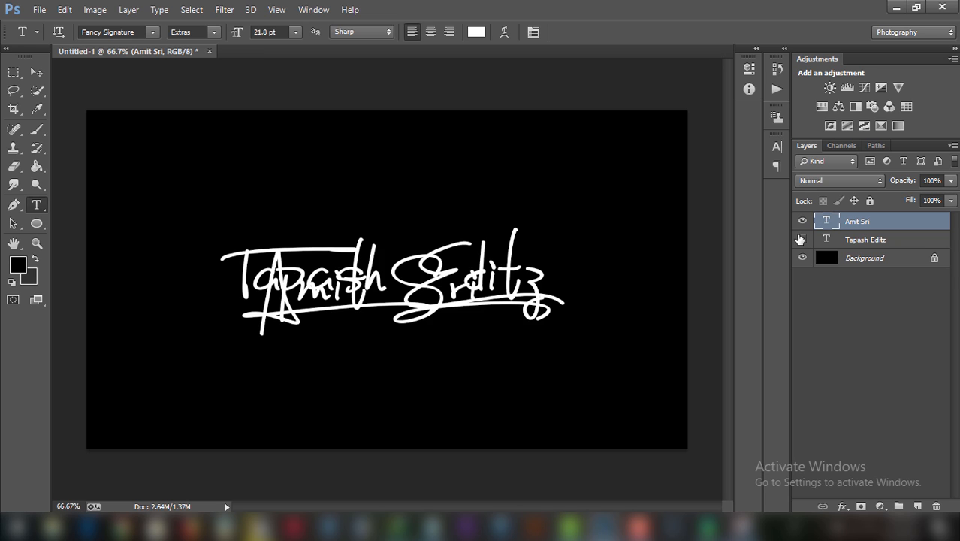
pyautogui.click(802, 240)
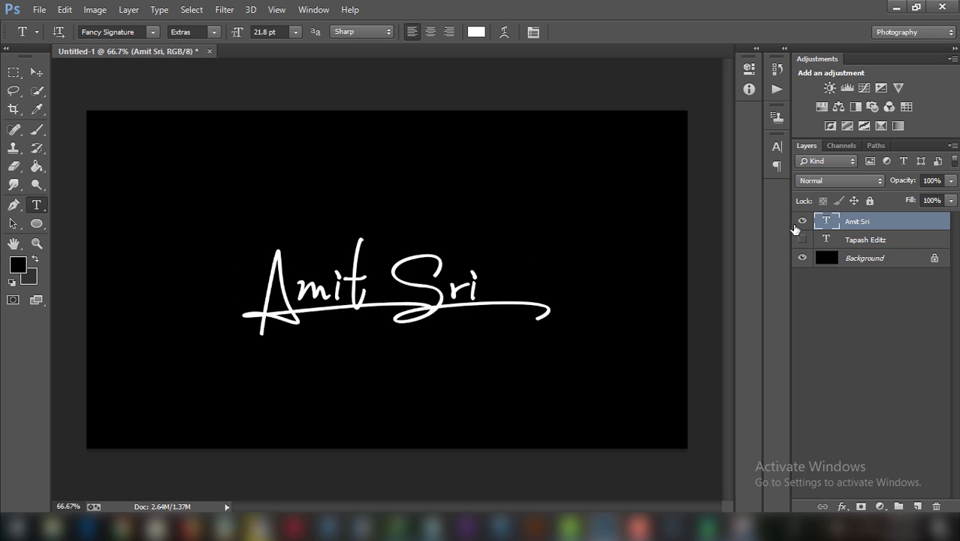
pyautogui.click(802, 221)
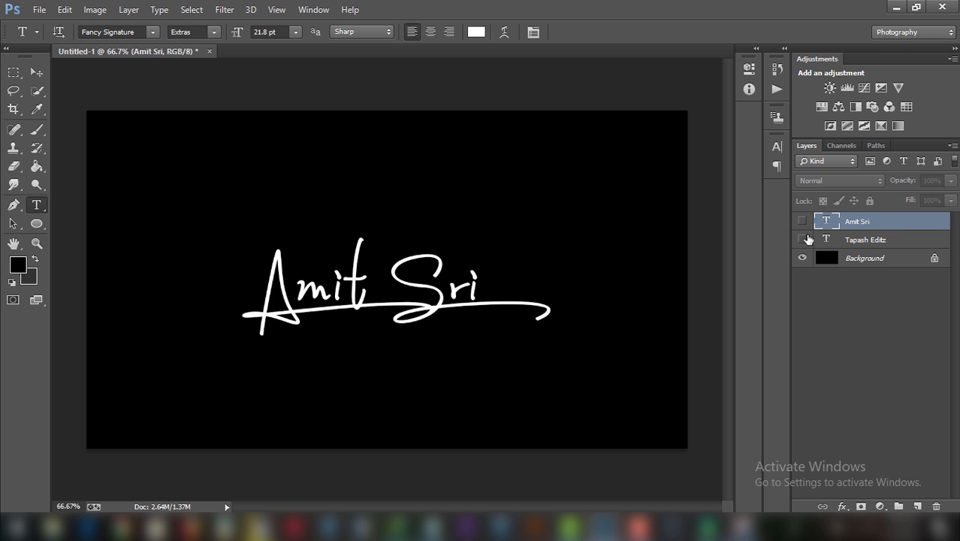
pyautogui.click(803, 240)
pyautogui.click(885, 259)
pyautogui.click(802, 257)
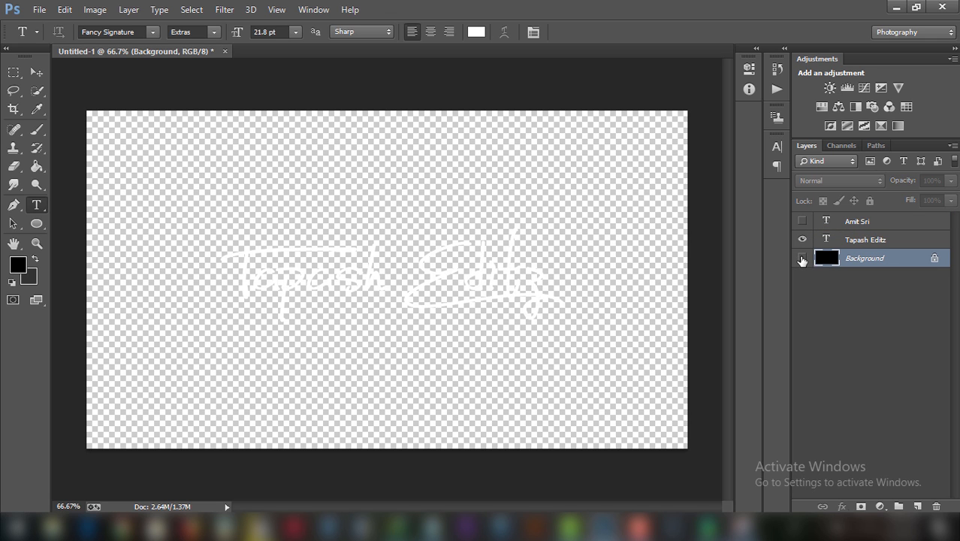
pyautogui.click(39, 9)
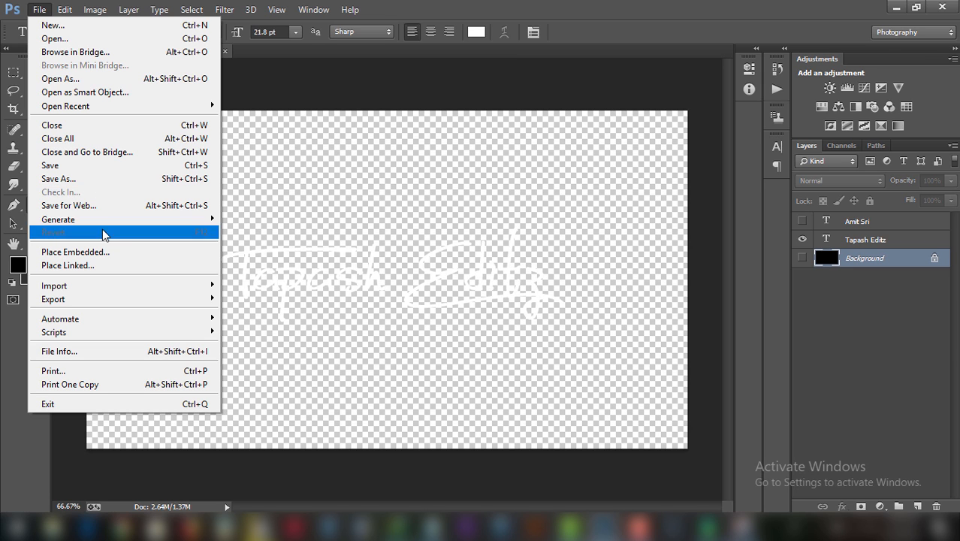
pyautogui.click(106, 252)
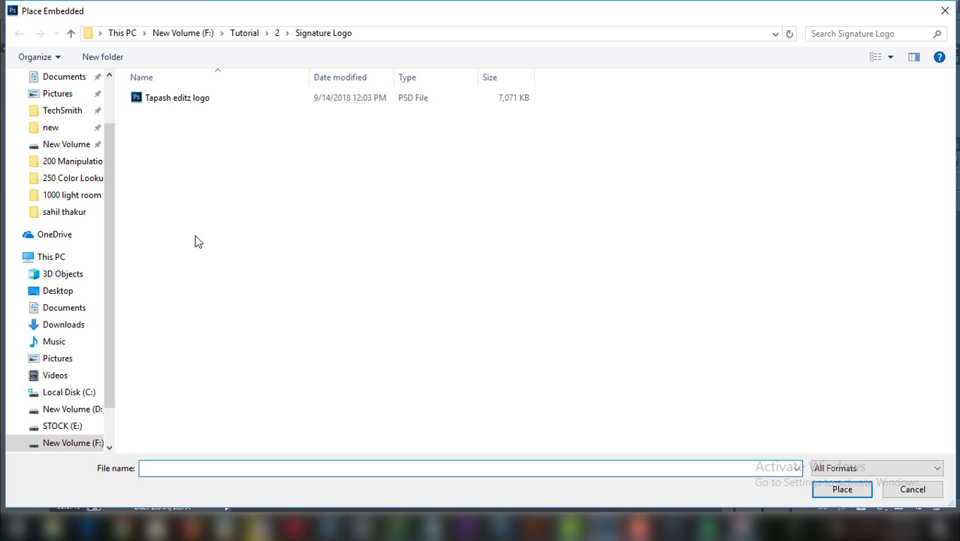
pyautogui.click(87, 328)
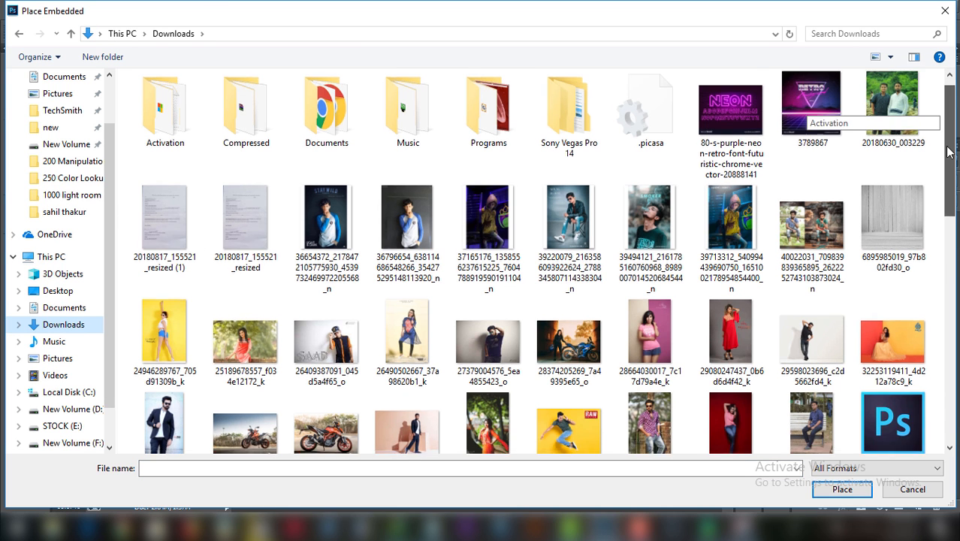
pyautogui.moveTo(945, 119); pyautogui.dragTo(950, 169)
pyautogui.scroll(-1, 487, 289)
pyautogui.scroll(1, 488, 289)
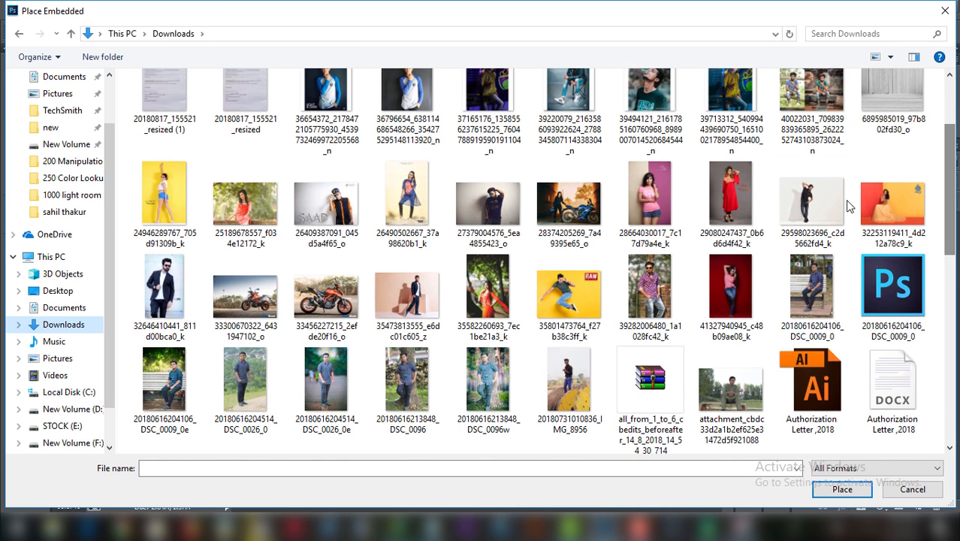
pyautogui.click(487, 289)
pyautogui.click(861, 487)
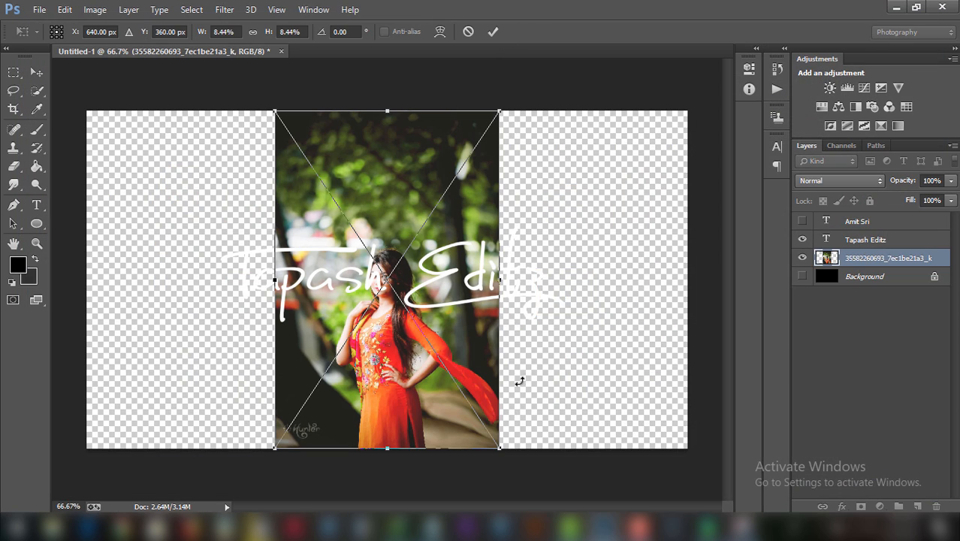
# Scale the placed photo up, commit, and position it over the canvas.
pyautogui.moveTo(504, 449); pyautogui.dragTo(894, 490)
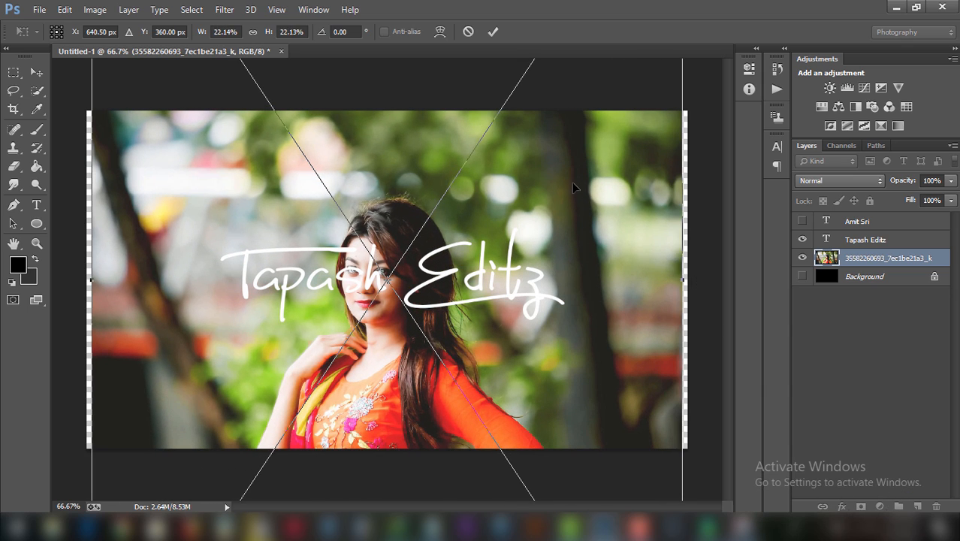
pyautogui.moveTo(572, 182); pyautogui.dragTo(559, 349)
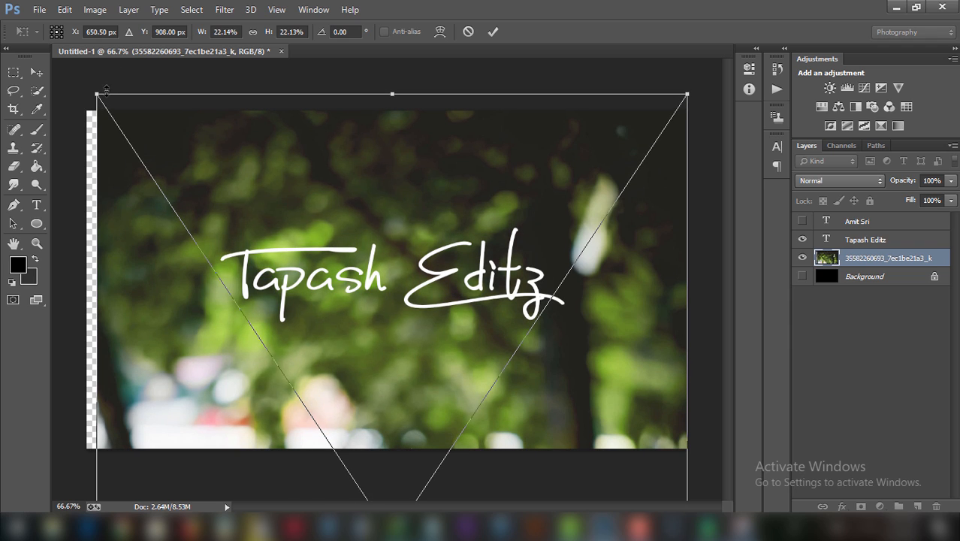
pyautogui.moveTo(105, 90)
pyautogui.mouseDown()
pyautogui.moveTo(87, 97)
pyautogui.moveTo(87, 87)
pyautogui.mouseUp()
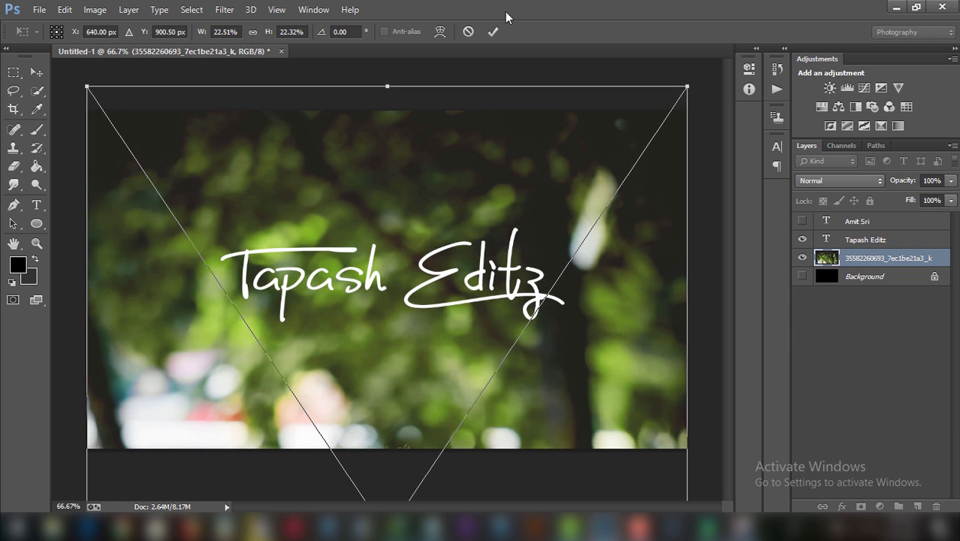
pyautogui.click(493, 31)
pyautogui.click(36, 72)
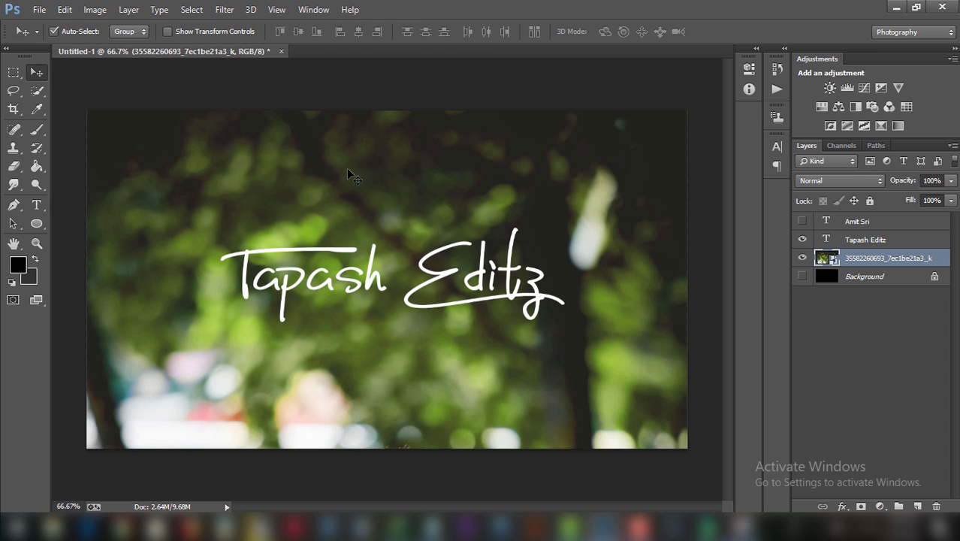
pyautogui.moveTo(348, 173)
pyautogui.mouseDown()
pyautogui.moveTo(349, 192)
pyautogui.moveTo(344, 181)
pyautogui.mouseUp()
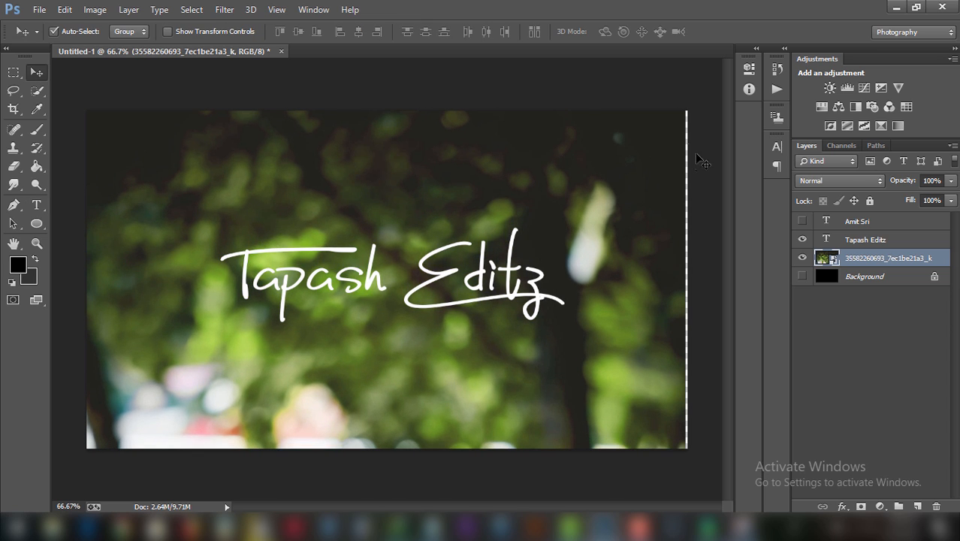
pyautogui.moveTo(536, 133); pyautogui.dragTo(543, 135)
# Enlarge the photo past the canvas edges, then nudge the Tapash Editz text lower.
pyautogui.click(168, 31)
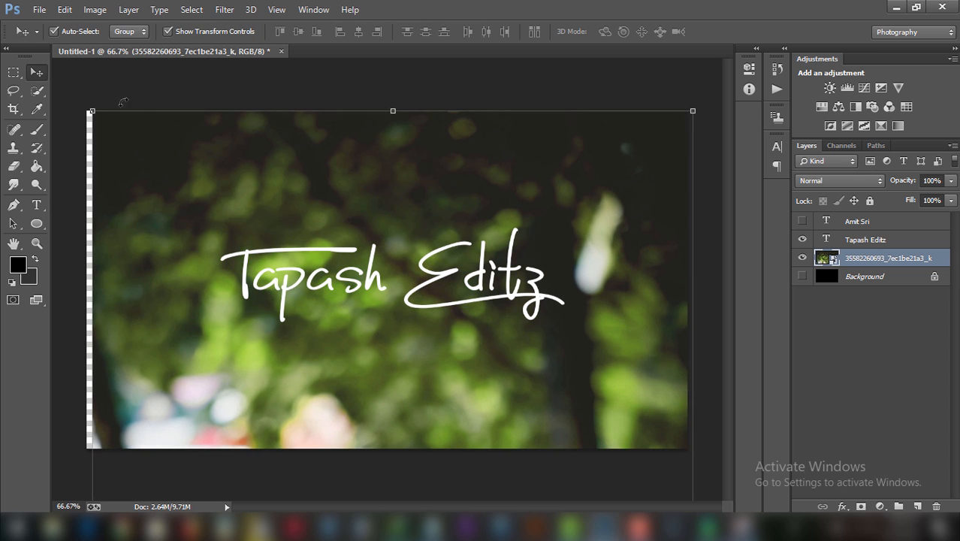
pyautogui.moveTo(88, 105); pyautogui.dragTo(78, 96)
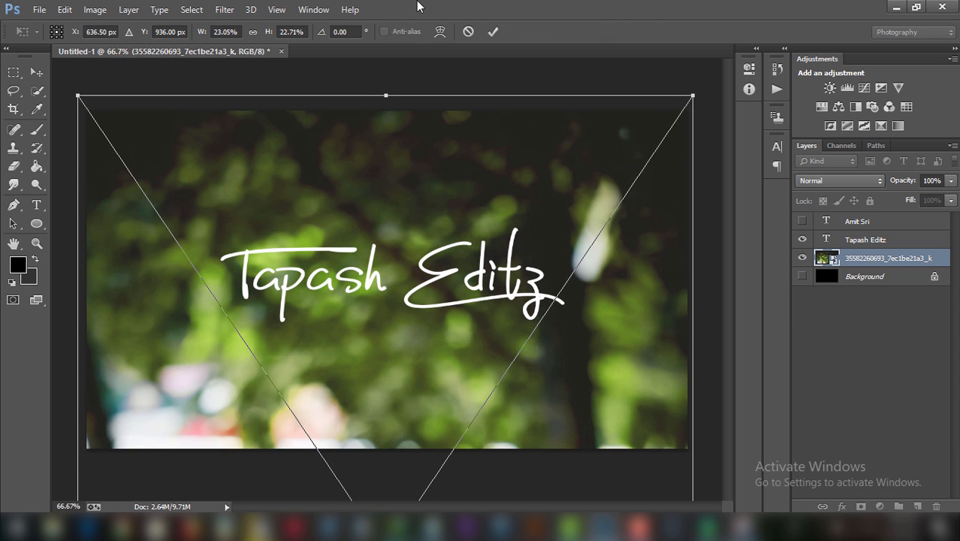
pyautogui.click(493, 31)
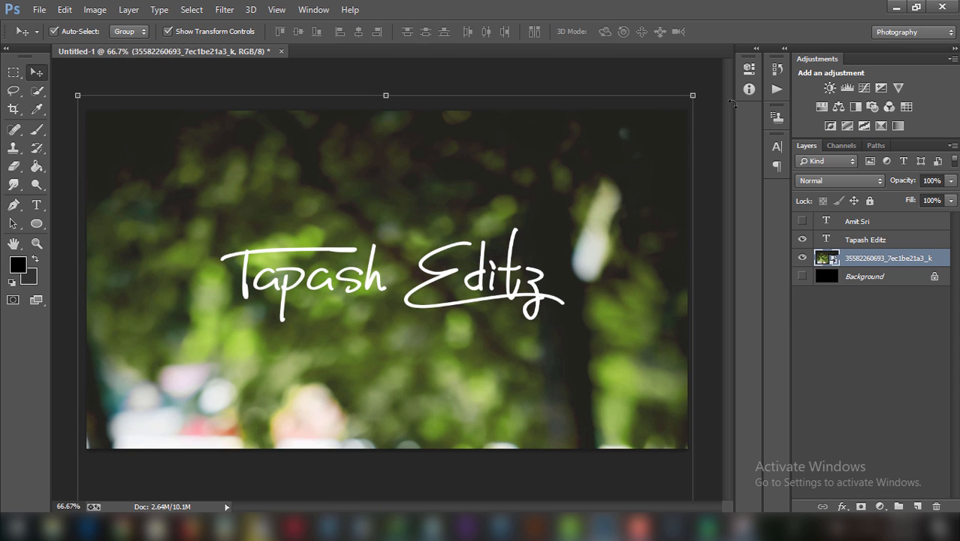
pyautogui.click(174, 30)
pyautogui.click(871, 240)
pyautogui.moveTo(417, 279); pyautogui.dragTo(426, 299)
# Rasterize the background photo layer.
pyautogui.click(886, 258)
pyautogui.rightClick(887, 258)
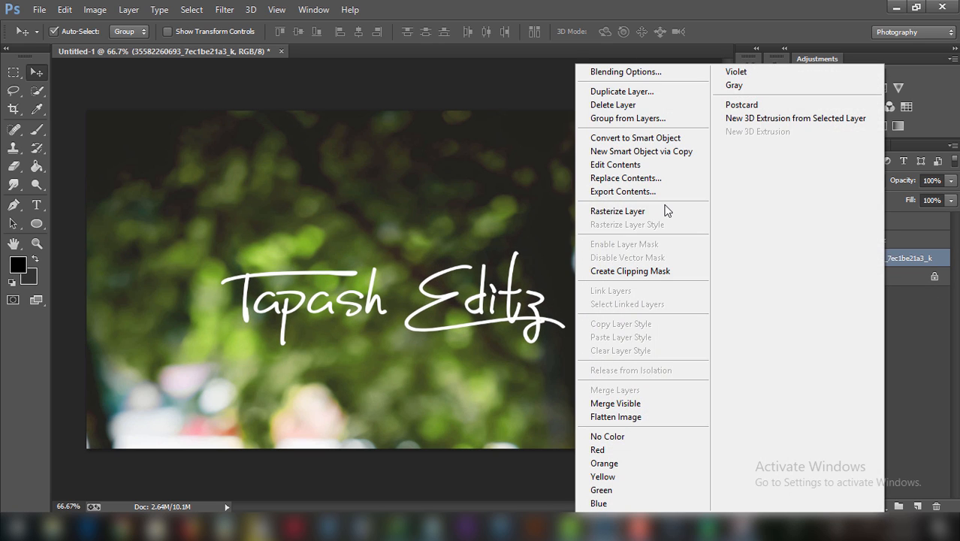
pyautogui.click(664, 208)
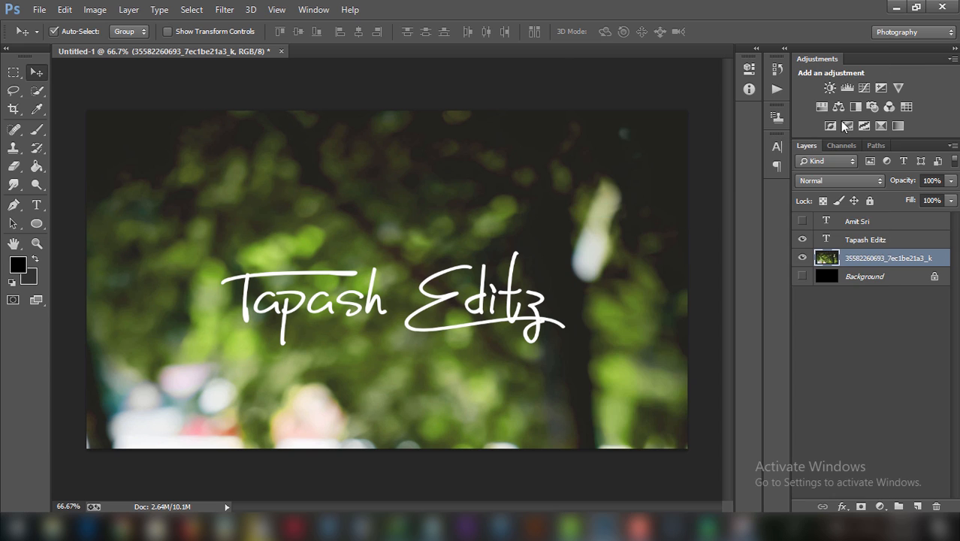
# Darken the photo with Exposure set to -0.98 and gamma 0.98.
pyautogui.click(96, 10)
pyautogui.moveTo(128, 46)
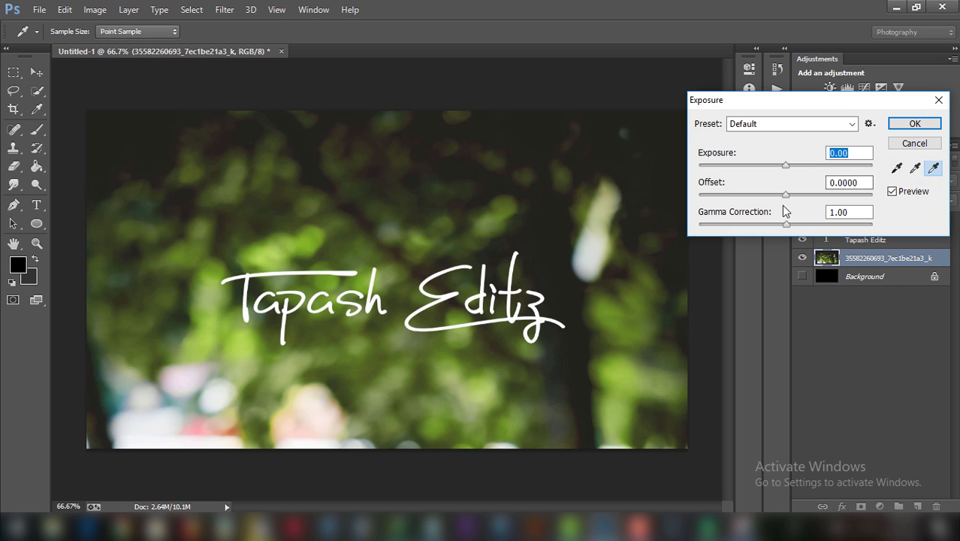
pyautogui.moveTo(785, 197); pyautogui.dragTo(785, 225)
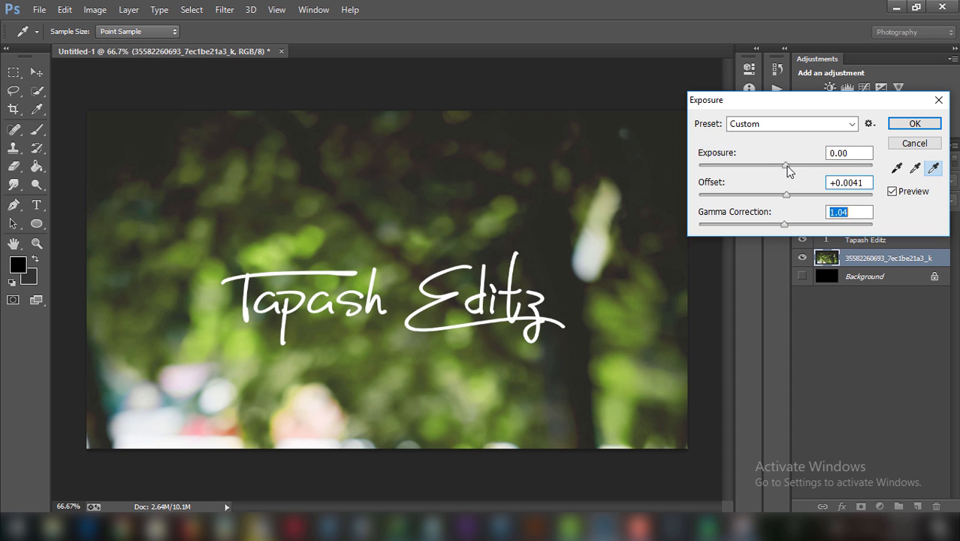
pyautogui.moveTo(786, 167); pyautogui.dragTo(788, 224)
pyautogui.click(915, 125)
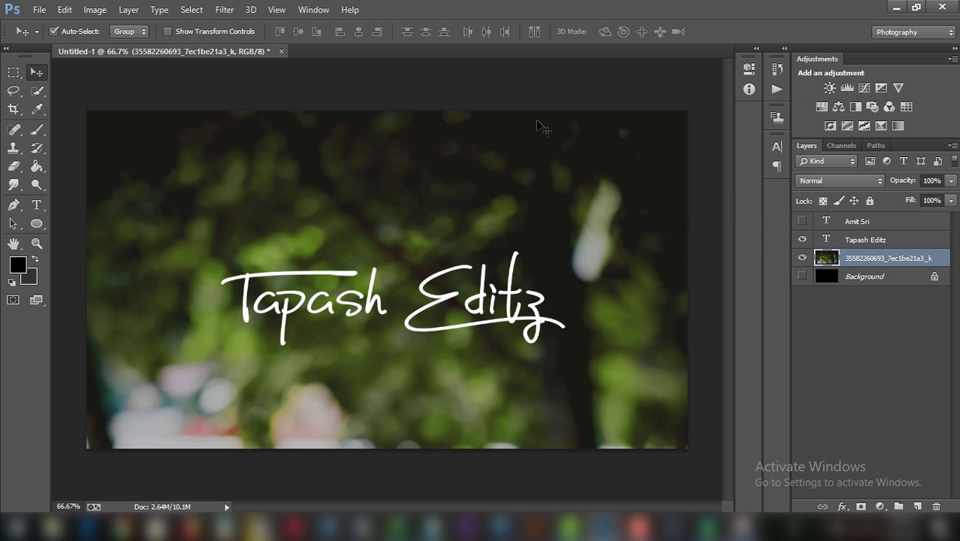
# Apply a 4.1-pixel Gaussian Blur to the background photo.
pyautogui.click(224, 9)
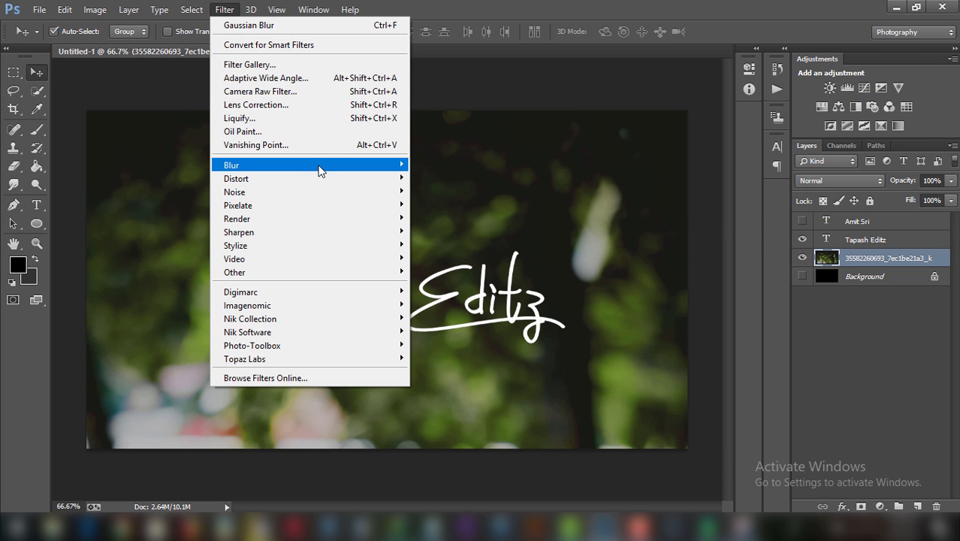
pyautogui.moveTo(319, 170)
pyautogui.click(486, 264)
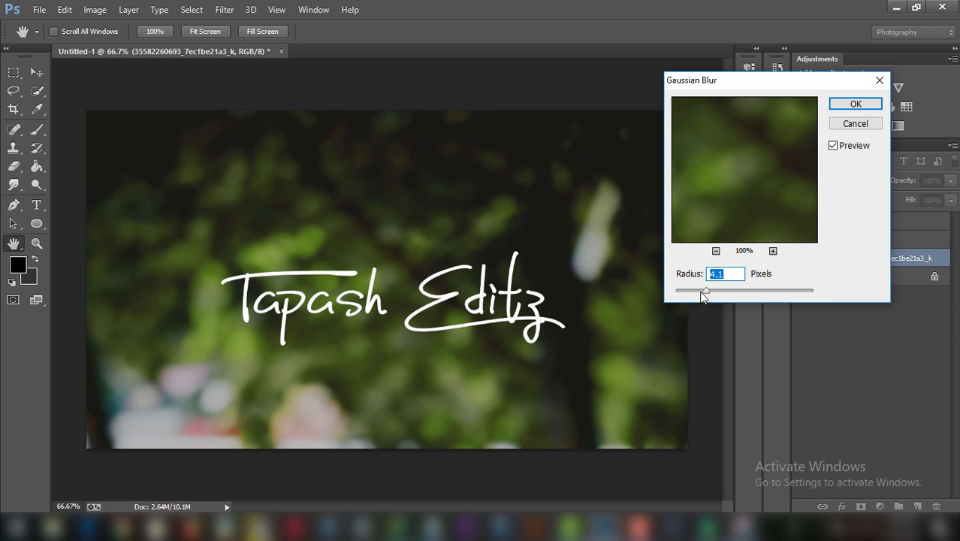
pyautogui.click(834, 104)
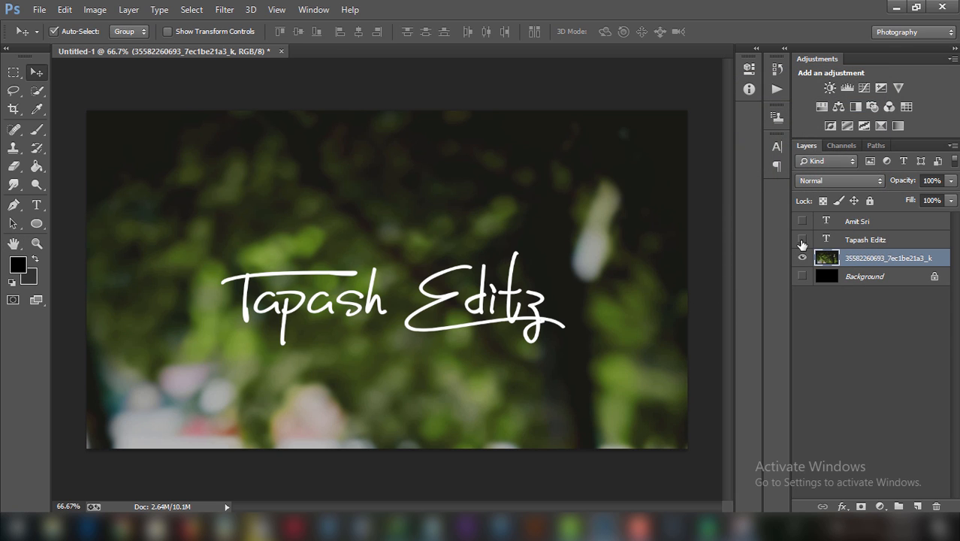
# Compare both signatures over the blurred photo, leaving only Tapash Editz visible.
pyautogui.click(802, 241)
pyautogui.click(801, 221)
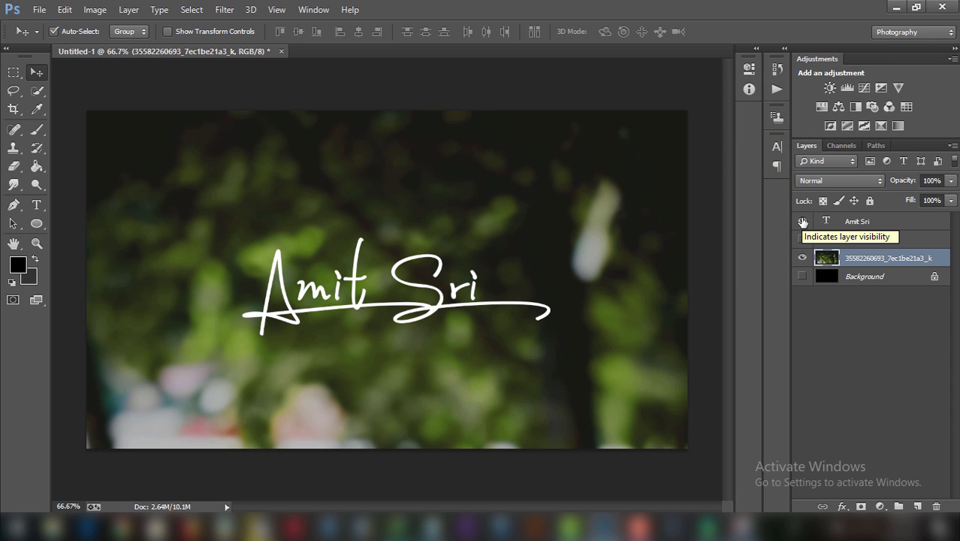
pyautogui.hotkey('ctrl', '-')
pyautogui.hotkey('ctrl', '-')
pyautogui.hotkey('ctrl', '-')
pyautogui.hotkey('ctrl', '-')
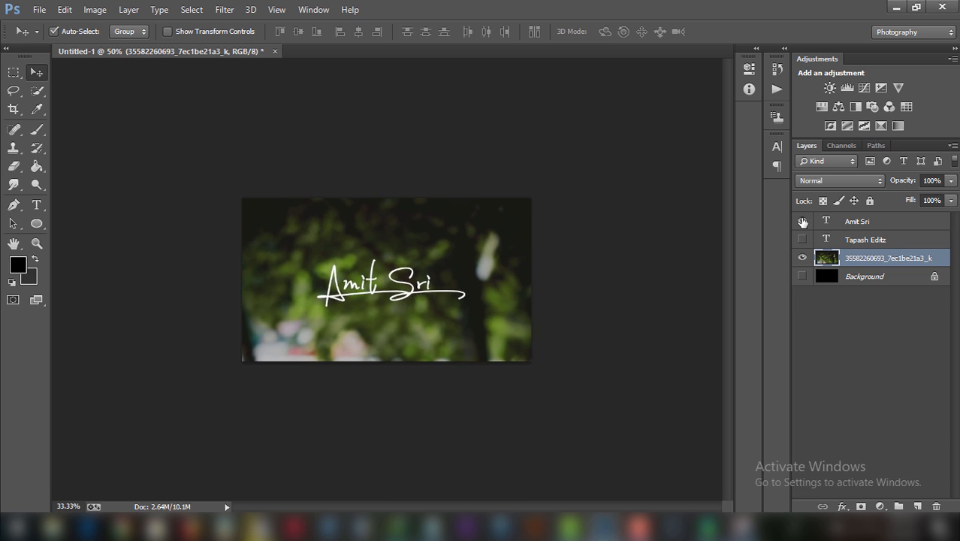
pyautogui.hotkey('ctrl', '+')
pyautogui.hotkey('ctrl', '+')
pyautogui.hotkey('ctrl', '+')
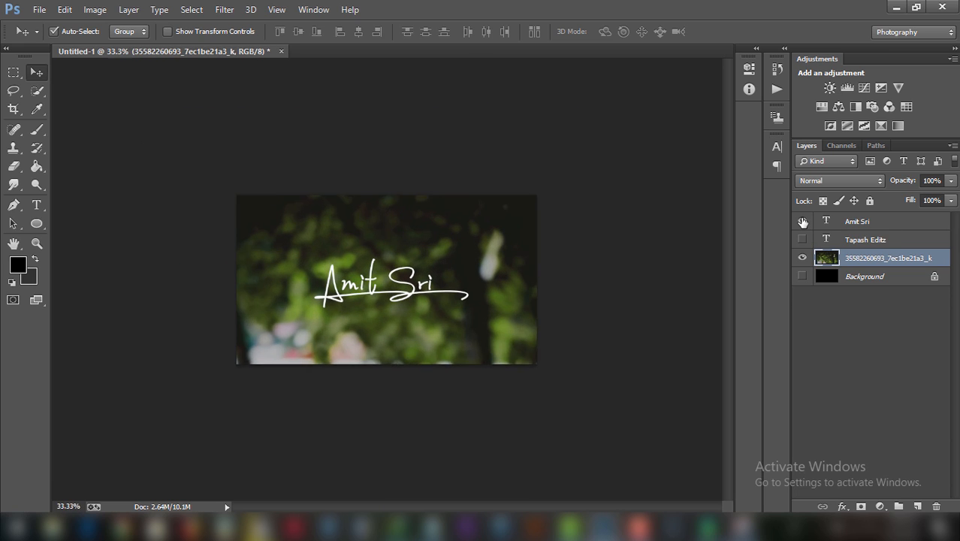
pyautogui.click(802, 221)
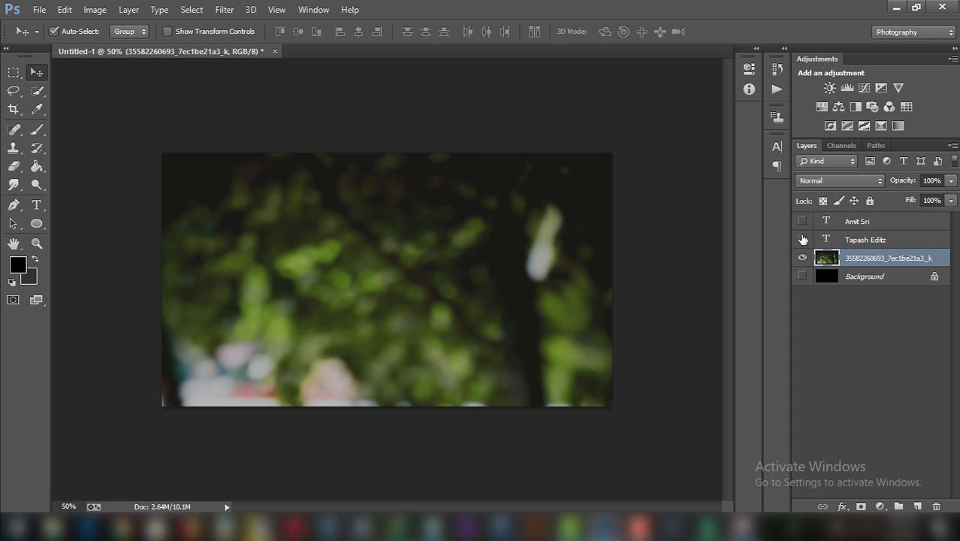
pyautogui.click(802, 239)
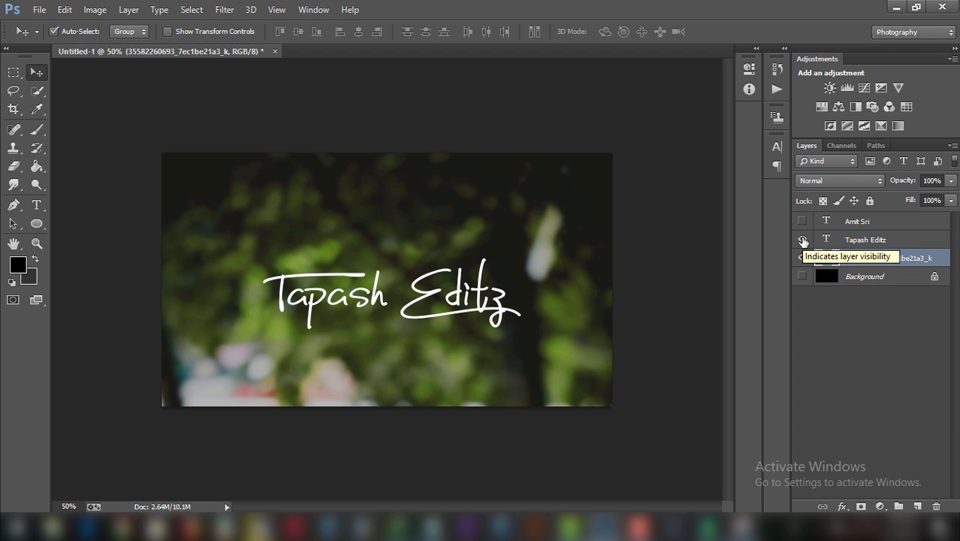
pyautogui.click(802, 240)
pyautogui.click(802, 220)
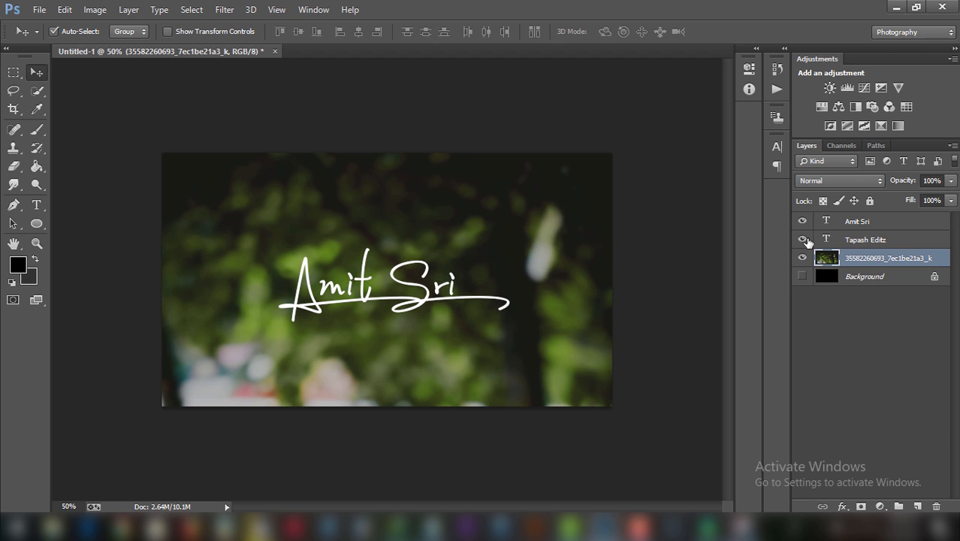
pyautogui.click(804, 241)
pyautogui.click(803, 221)
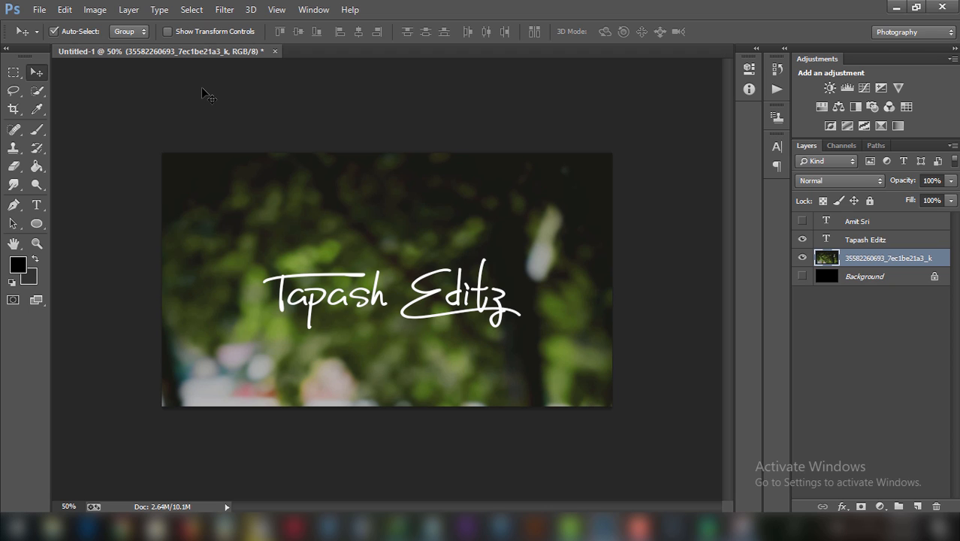
pyautogui.click(30, 9)
pyautogui.click(47, 36)
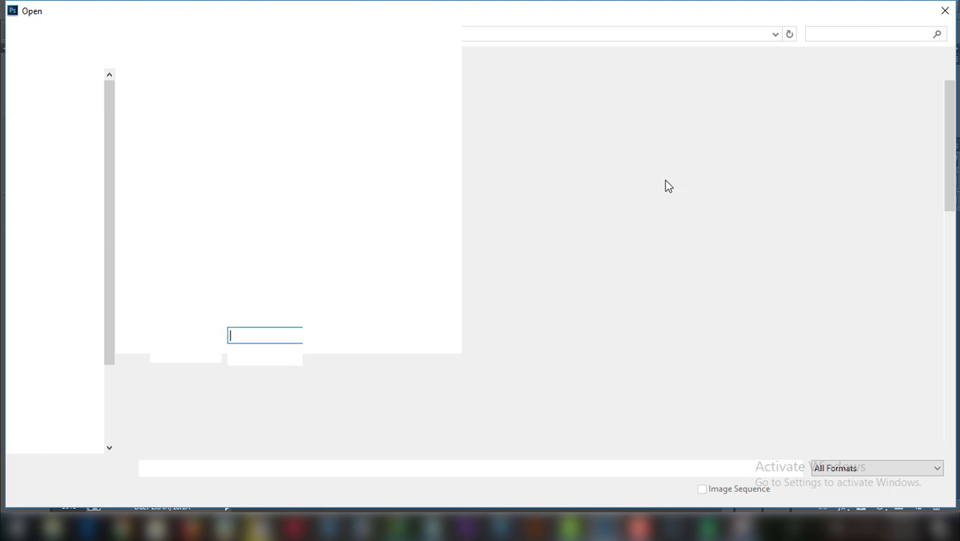
pyautogui.scroll(-2, 955, 150)
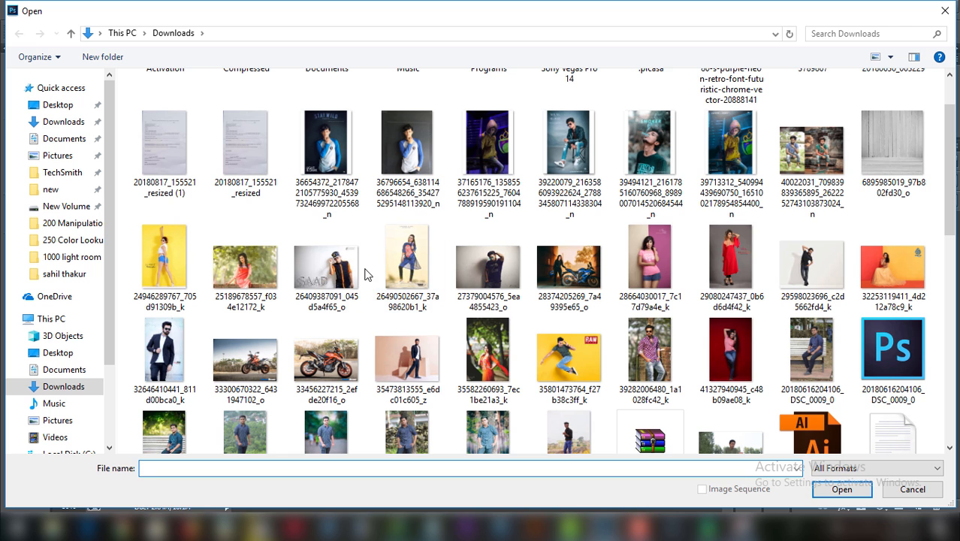
pyautogui.click(245, 267)
pyautogui.click(841, 489)
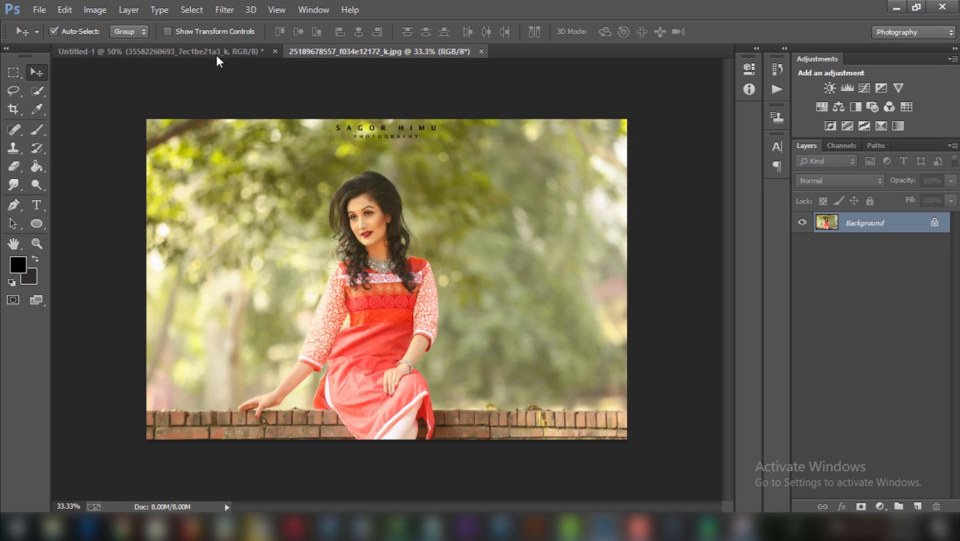
pyautogui.click(217, 53)
# Drag the Tapash Editz text layer onto the portrait photo and position it lower right.
pyautogui.click(843, 236)
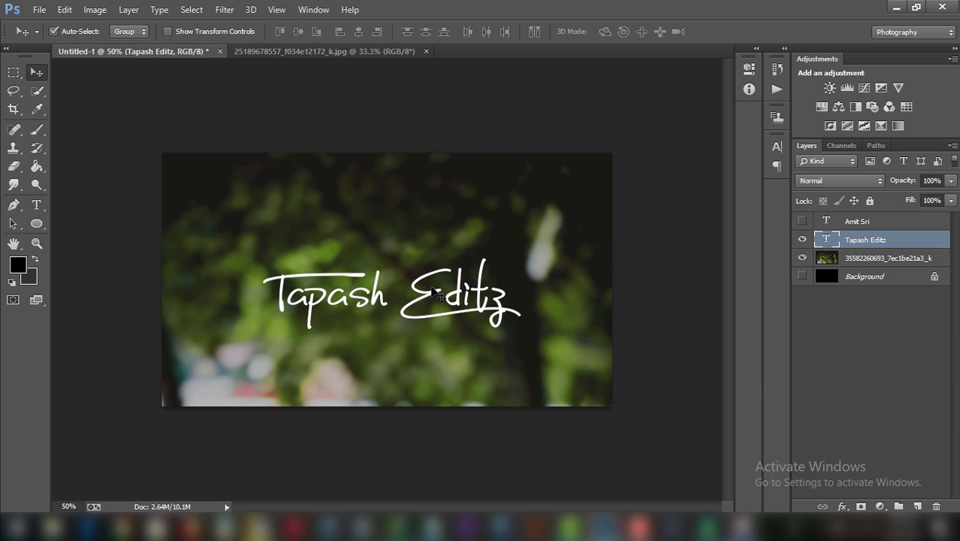
pyautogui.moveTo(434, 291); pyautogui.dragTo(315, 195)
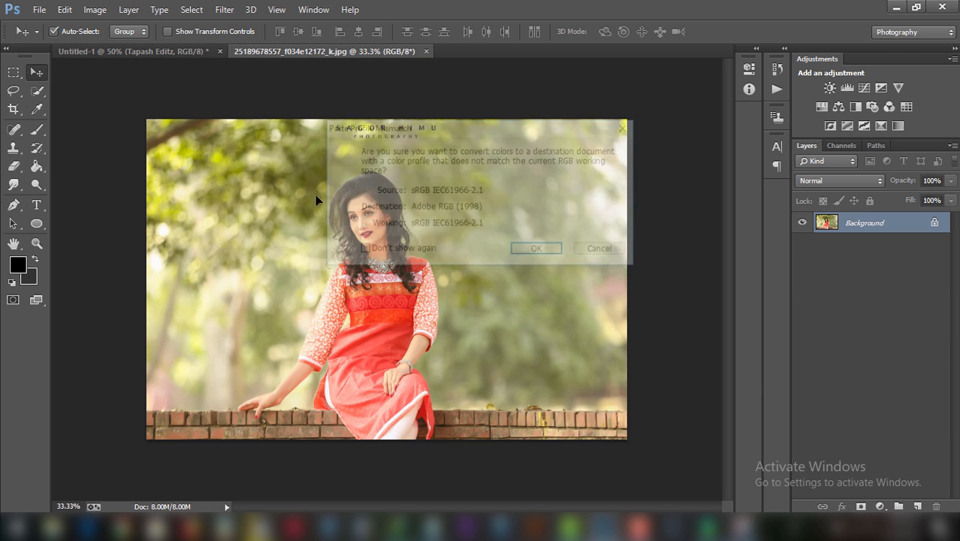
pyautogui.click(526, 249)
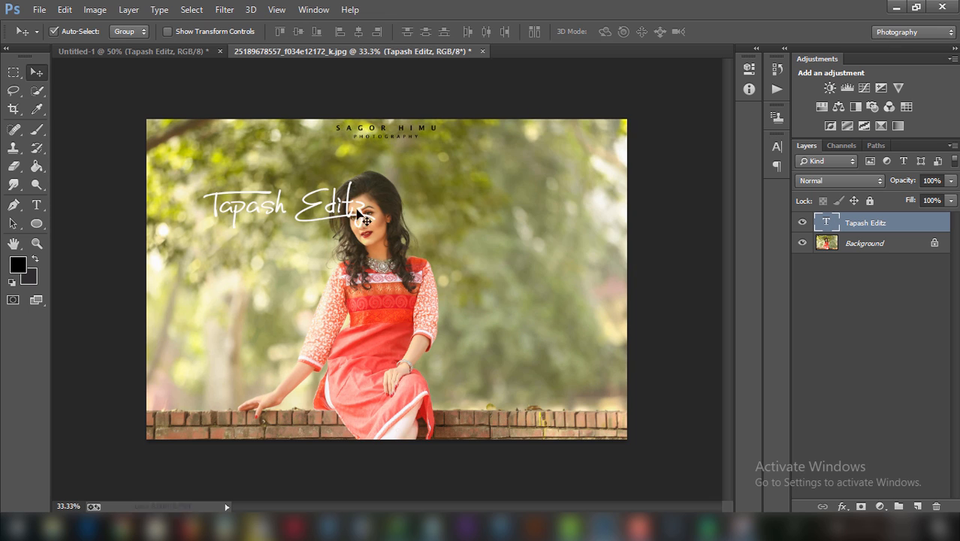
pyautogui.moveTo(363, 219); pyautogui.dragTo(568, 359)
# Scale the signature down to 68.80% with transform controls and commit the resize.
pyautogui.click(167, 31)
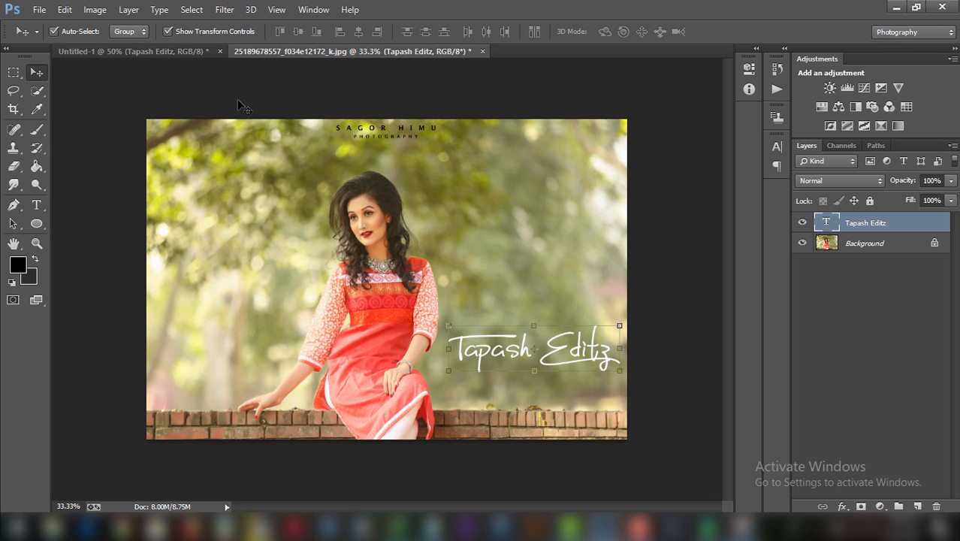
pyautogui.moveTo(618, 324); pyautogui.dragTo(594, 333)
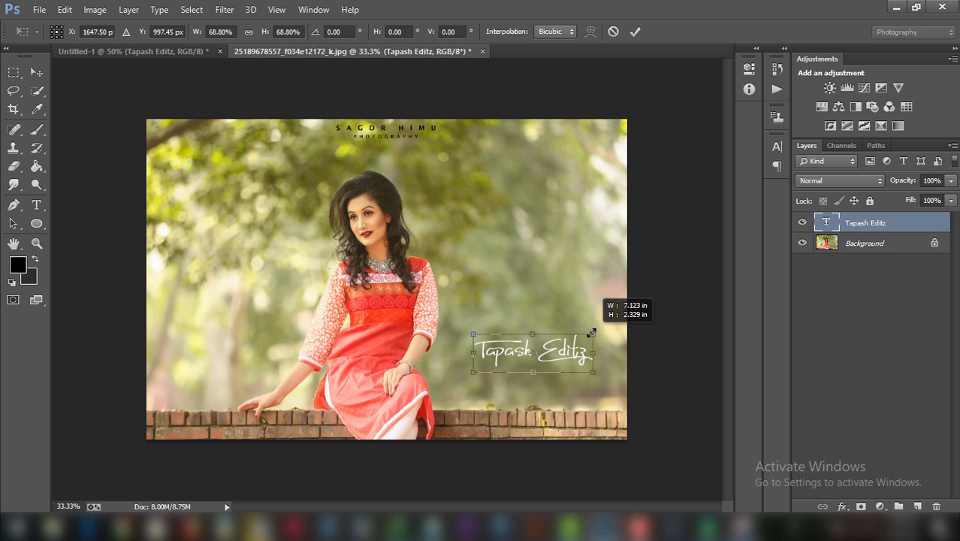
pyautogui.click(639, 31)
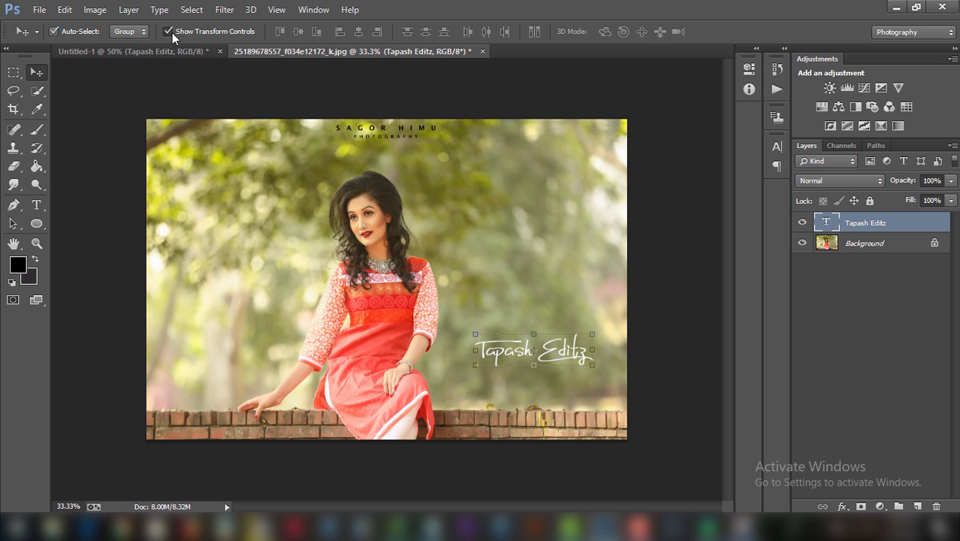
pyautogui.click(94, 9)
# Rasterize the signature type layer on the portrait.
pyautogui.moveTo(134, 49)
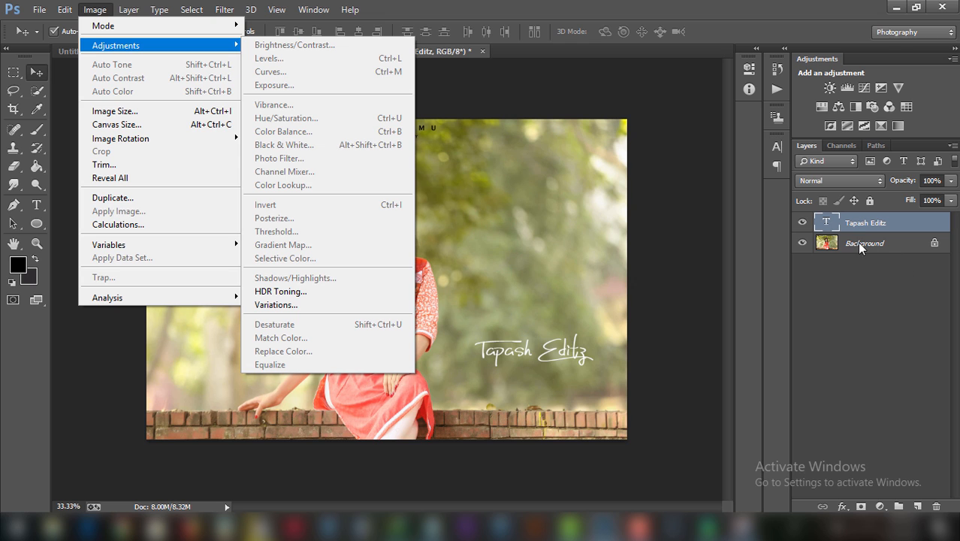
pyautogui.rightClick(855, 230)
pyautogui.click(610, 211)
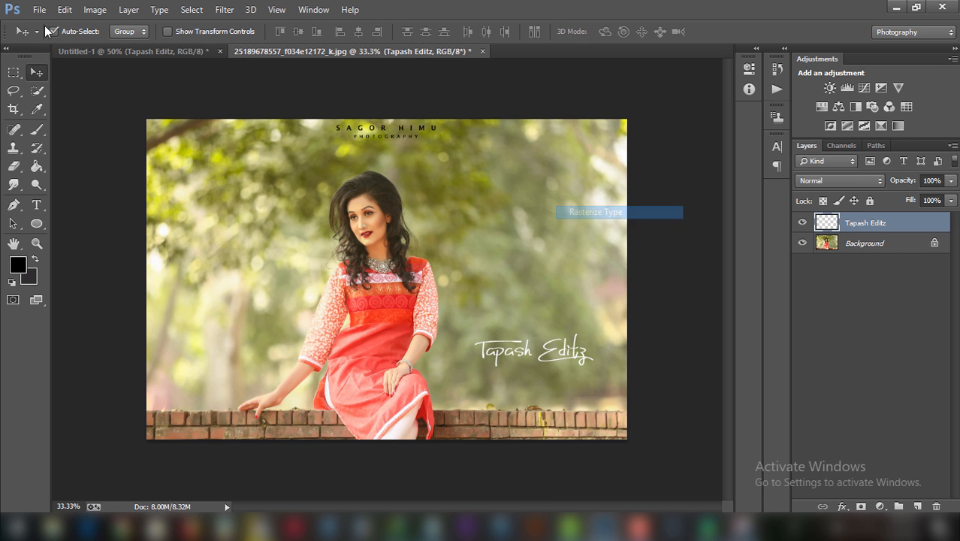
# Turn the signature black with Hue/Saturation lightness -100, move it upper left, then return to Untitled-1.
pyautogui.click(95, 9)
pyautogui.moveTo(115, 45)
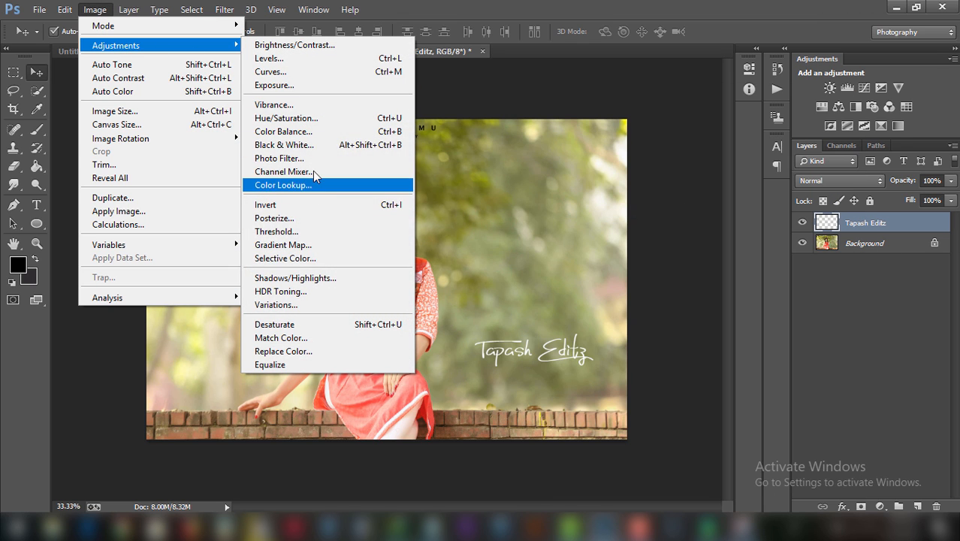
pyautogui.click(308, 120)
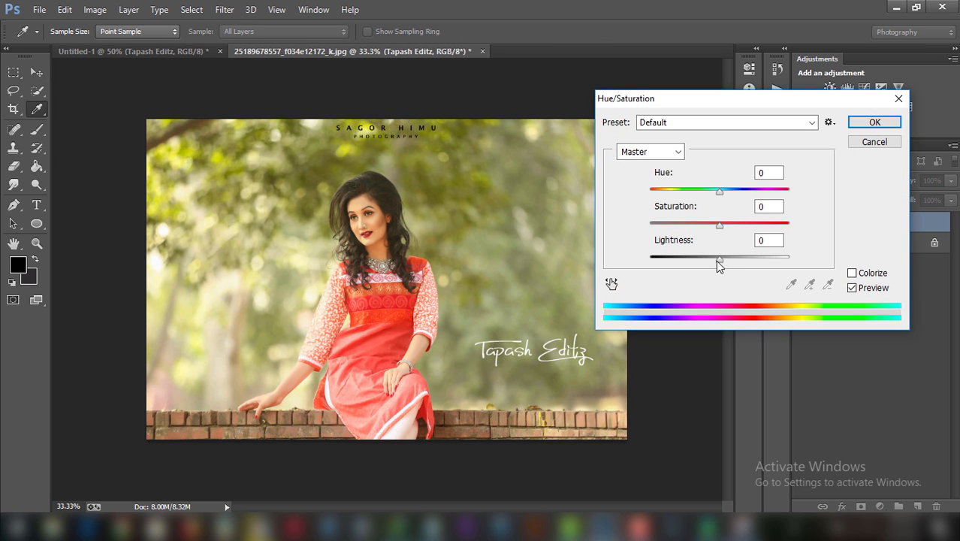
pyautogui.moveTo(718, 260); pyautogui.dragTo(238, 161)
pyautogui.click(874, 121)
pyautogui.press('v')
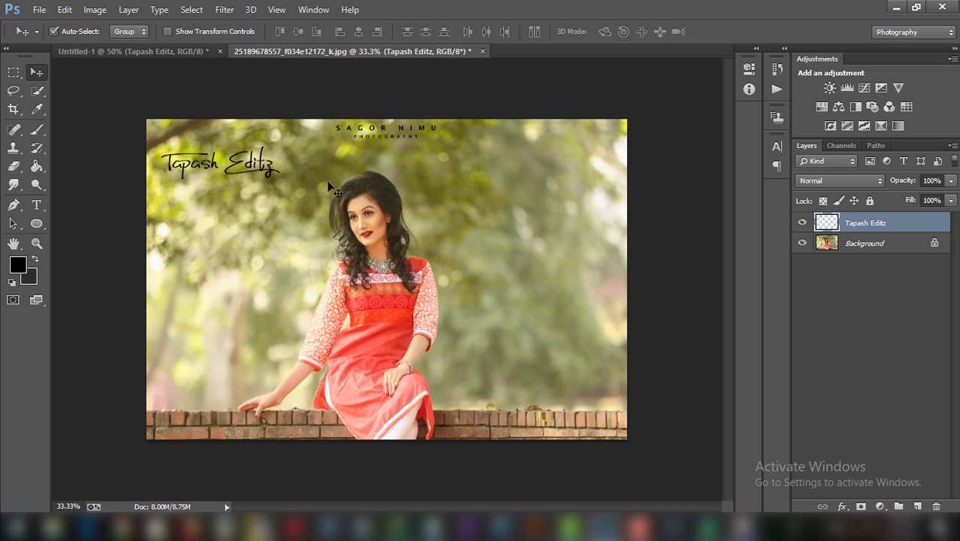
pyautogui.click(154, 51)
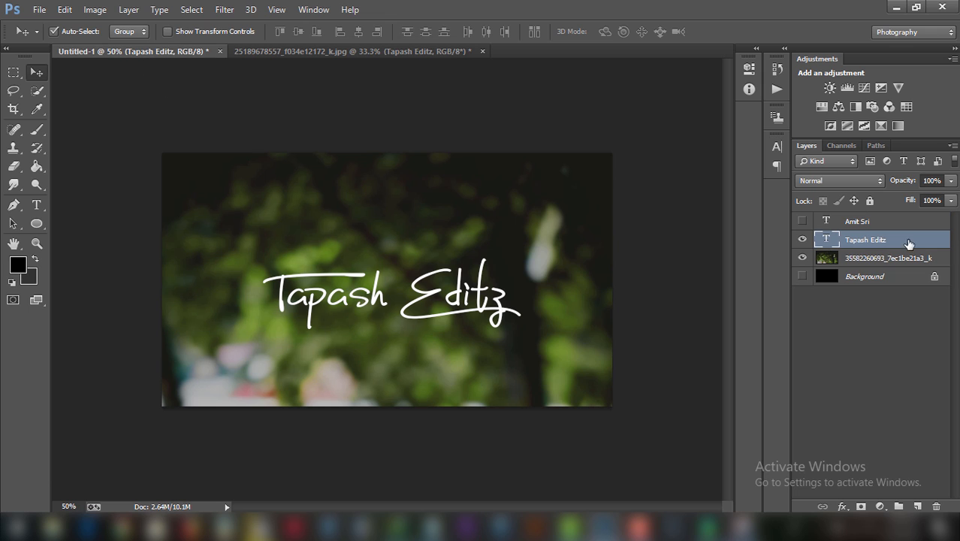
# Hide the blurred photo layer so the signature sits on transparency.
pyautogui.click(802, 257)
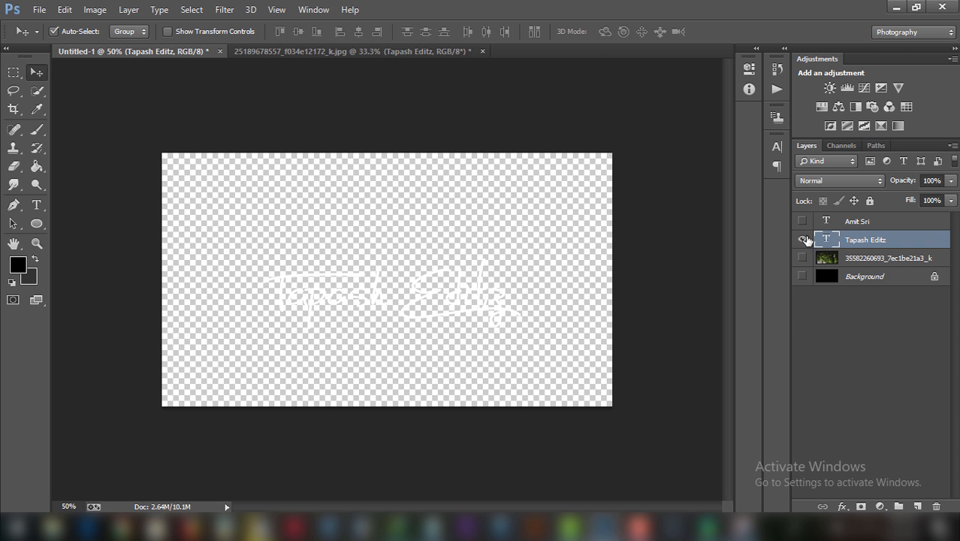
pyautogui.click(39, 9)
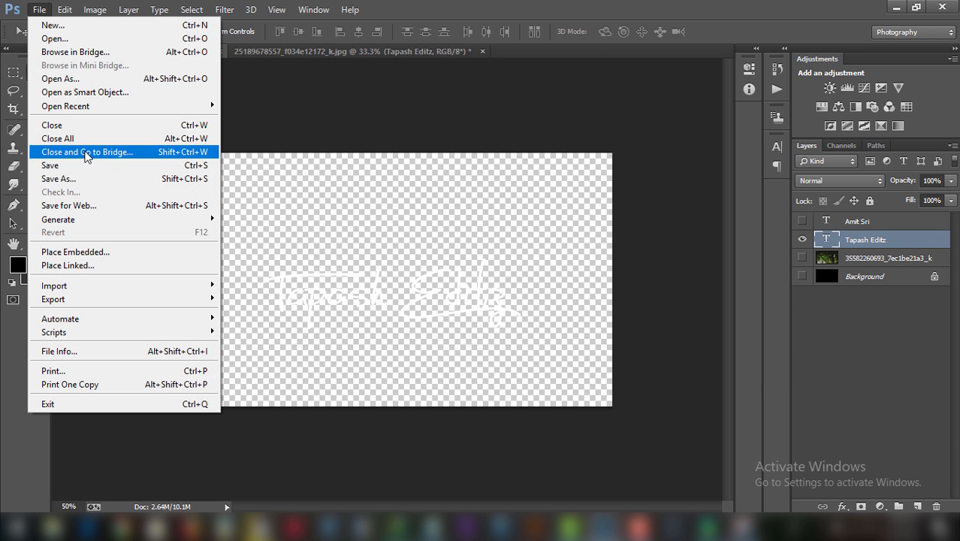
pyautogui.click(97, 178)
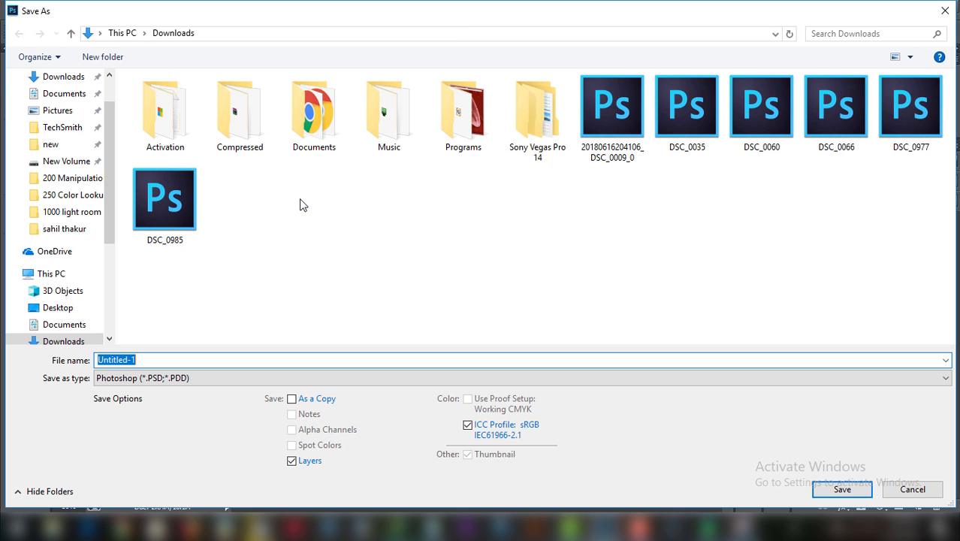
# Set the save location to F:\Tutorial\2\Signature Logo.
pyautogui.moveTo(110, 214); pyautogui.dragTo(105, 316)
pyautogui.click(98, 292)
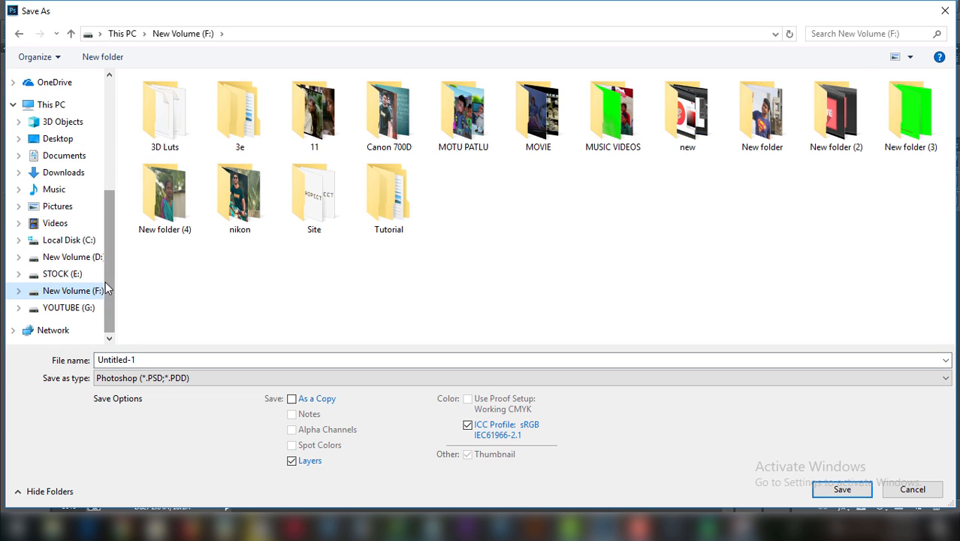
pyautogui.click(392, 214)
pyautogui.doubleClick(391, 214)
pyautogui.click(253, 122)
pyautogui.doubleClick(259, 128)
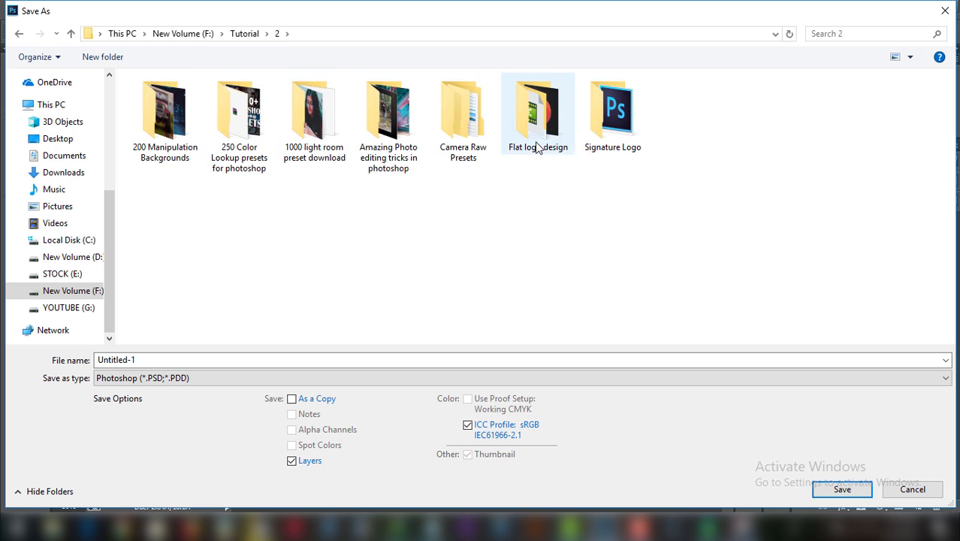
pyautogui.click(586, 141)
pyautogui.doubleClick(585, 141)
# Save the logo as a PNG named Logo, accepting the PNG options.
pyautogui.click(135, 378)
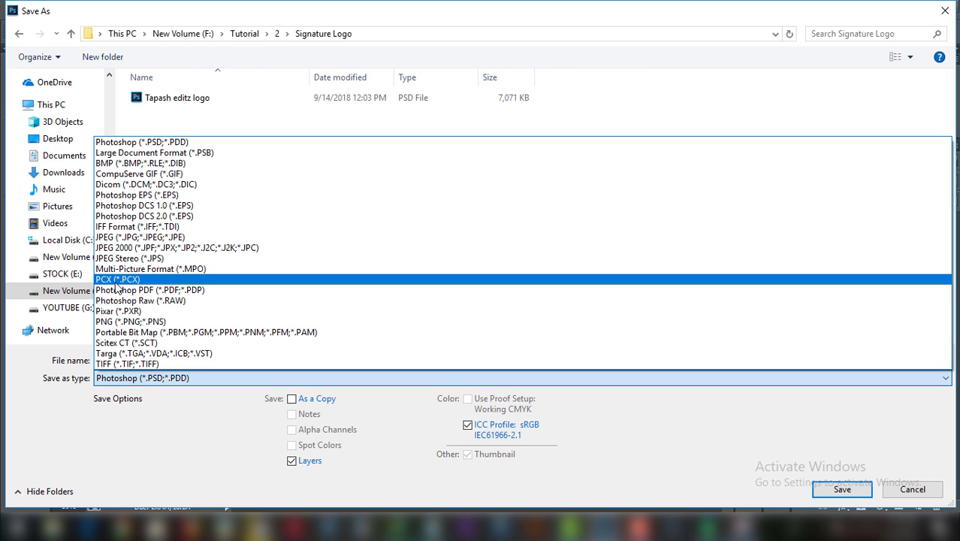
pyautogui.click(130, 321)
pyautogui.doubleClick(138, 360)
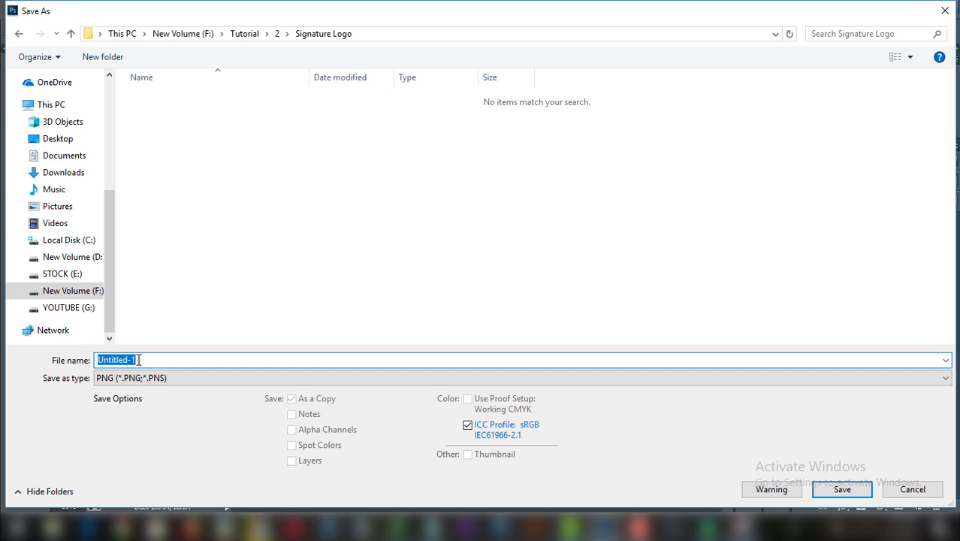
pyautogui.write('Logo')
pyautogui.press('Return')
pyautogui.click(554, 163)
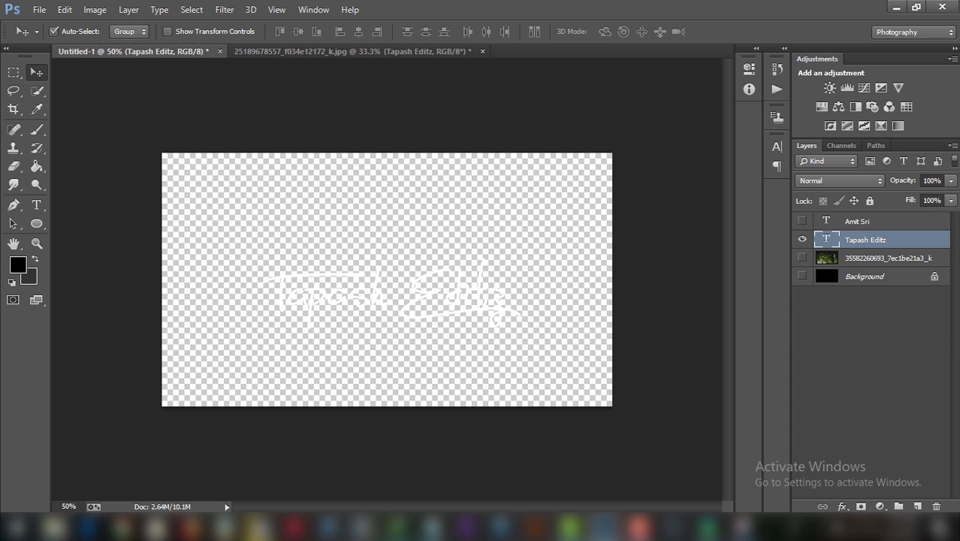
pyautogui.click(259, 528)
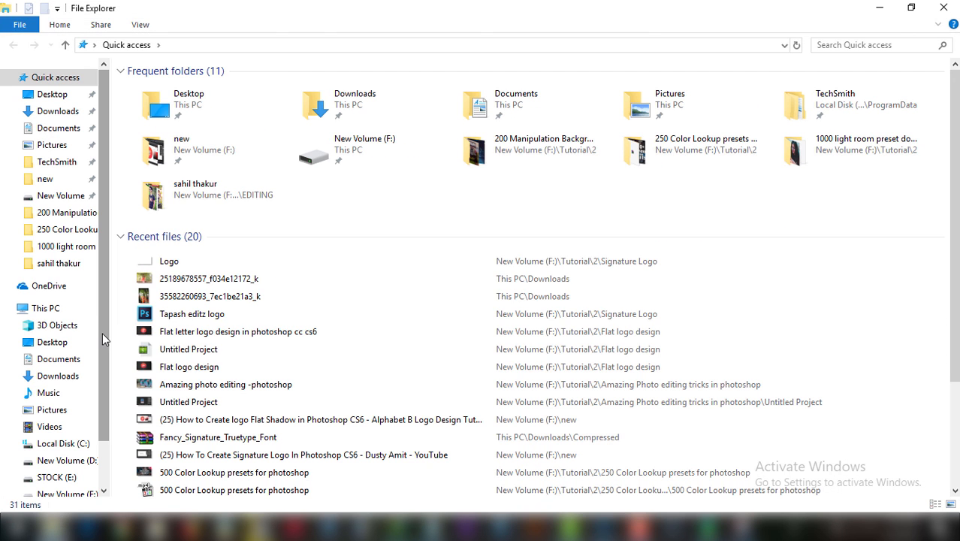
pyautogui.click(167, 265)
pyautogui.doubleClick(167, 264)
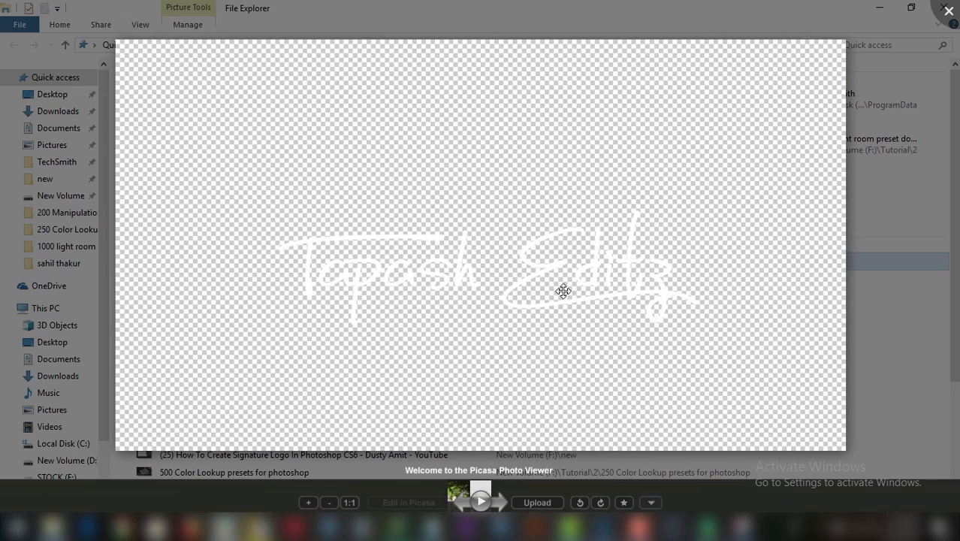
pyautogui.scroll(1, 564, 287)
pyautogui.scroll(3, 564, 286)
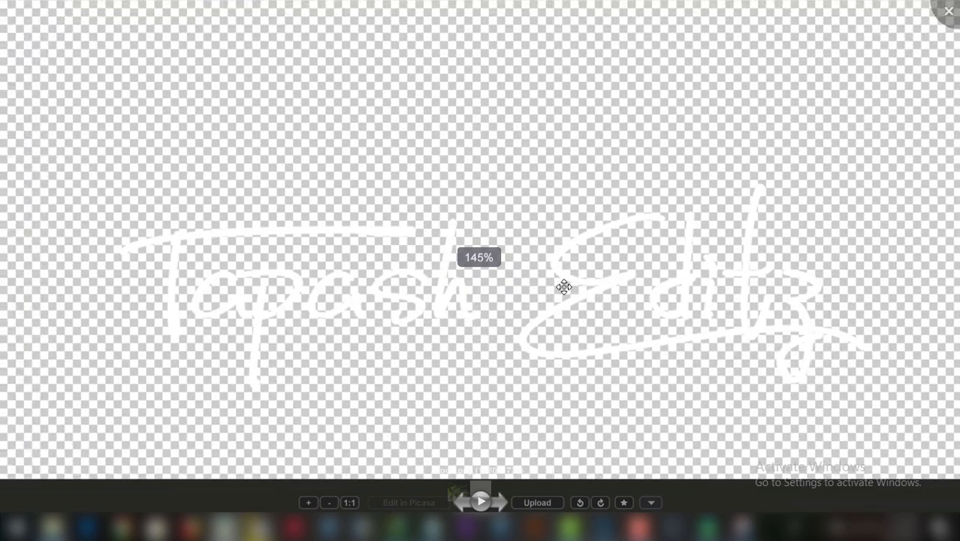
pyautogui.scroll(-3, 565, 287)
pyautogui.scroll(-3, 564, 287)
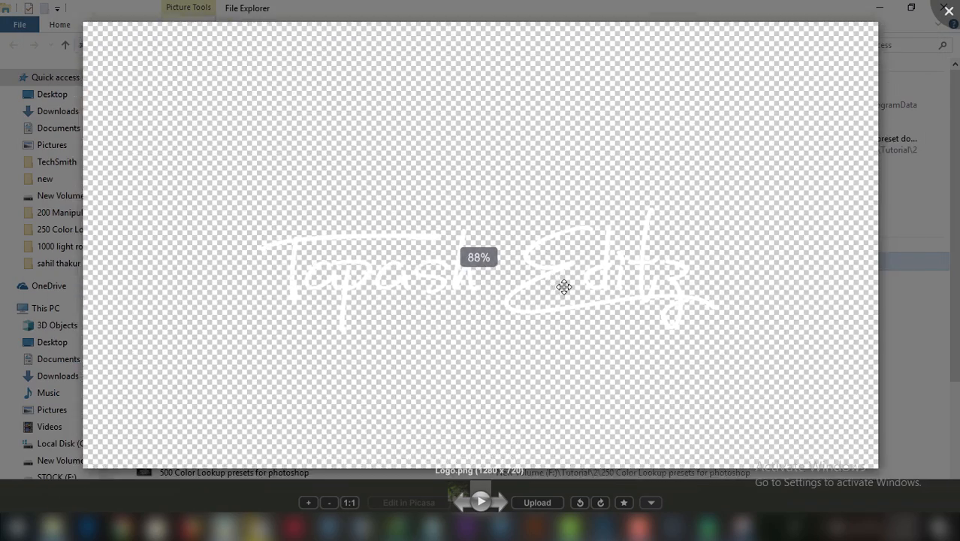
pyautogui.click(918, 6)
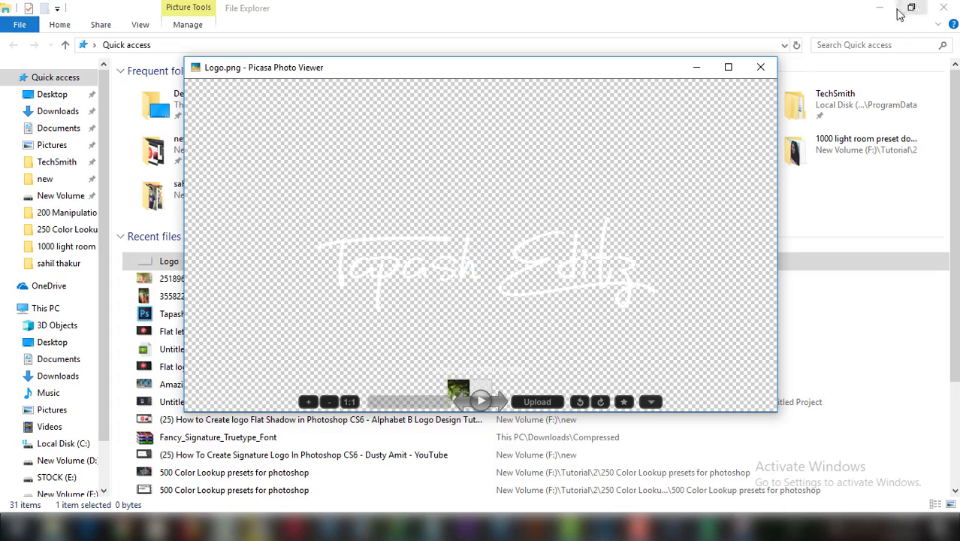
pyautogui.click(760, 68)
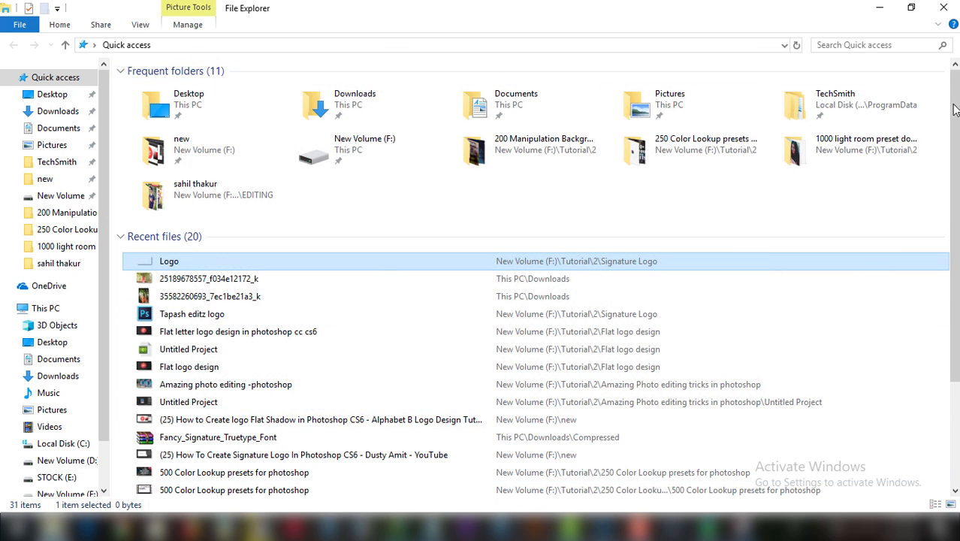
pyautogui.click(954, 8)
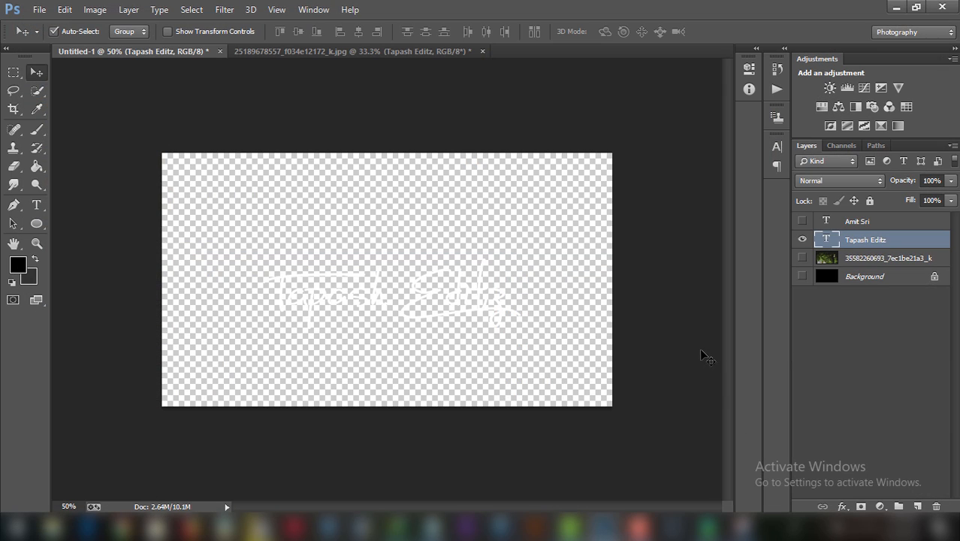
# Toggle the photo and background layers, leaving the blurred green photo visible and Tapash Editz hidden.
pyautogui.click(801, 258)
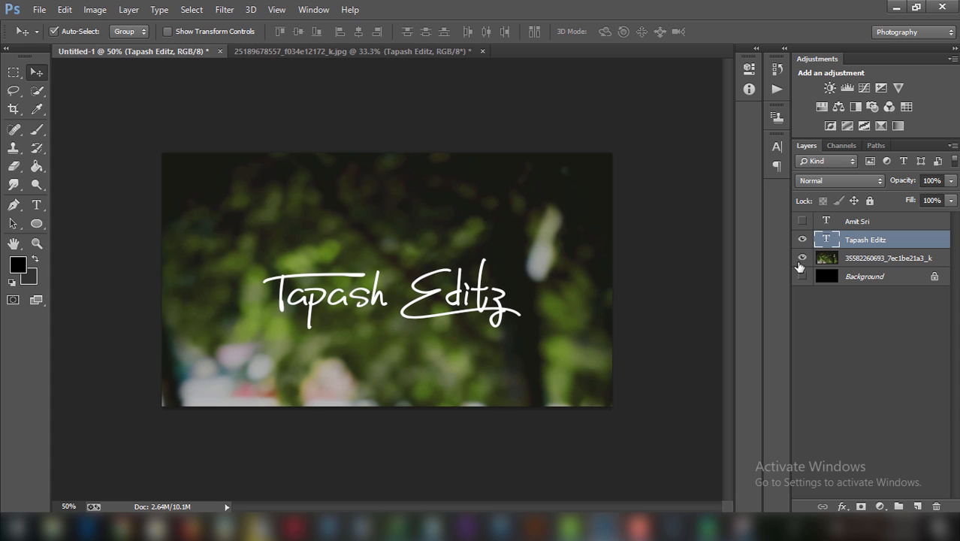
pyautogui.click(802, 258)
pyautogui.click(801, 277)
pyautogui.click(801, 277)
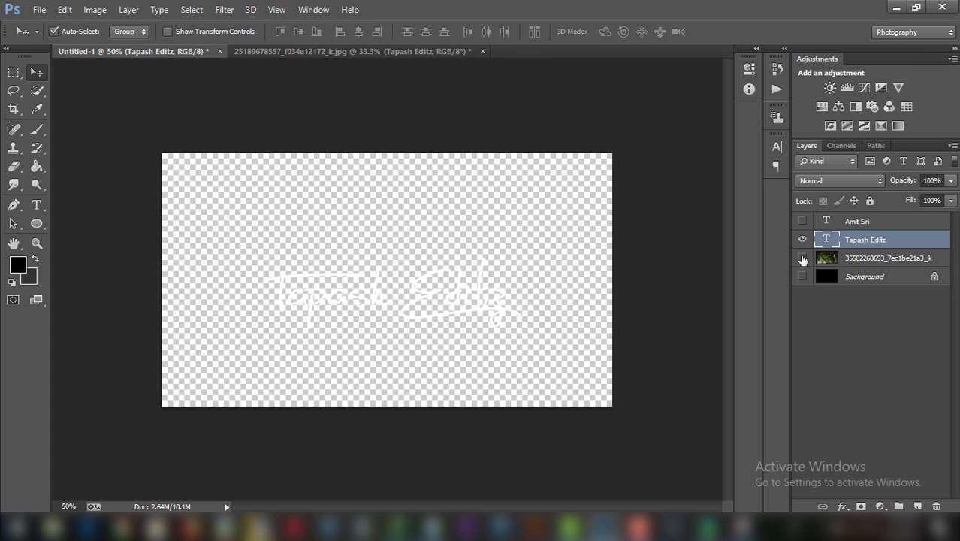
pyautogui.click(801, 258)
pyautogui.click(801, 239)
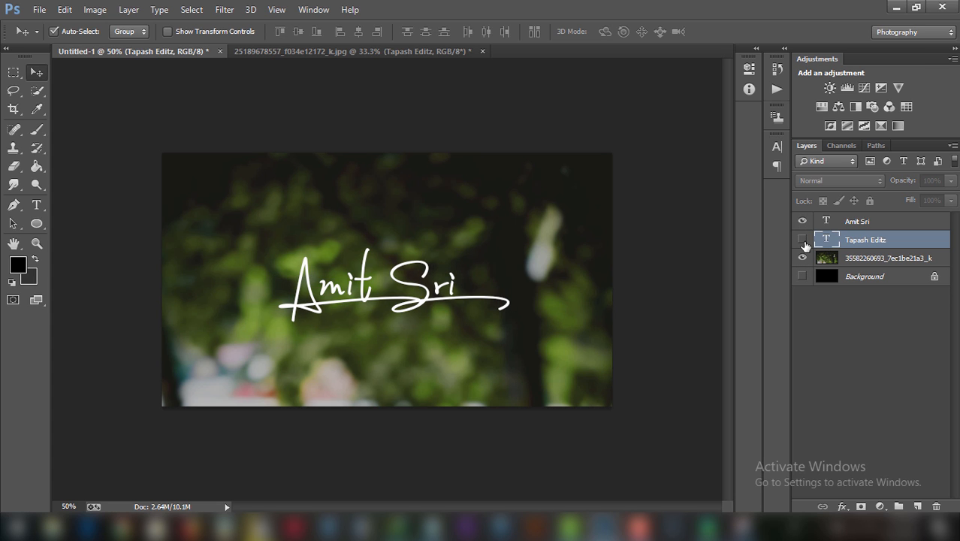